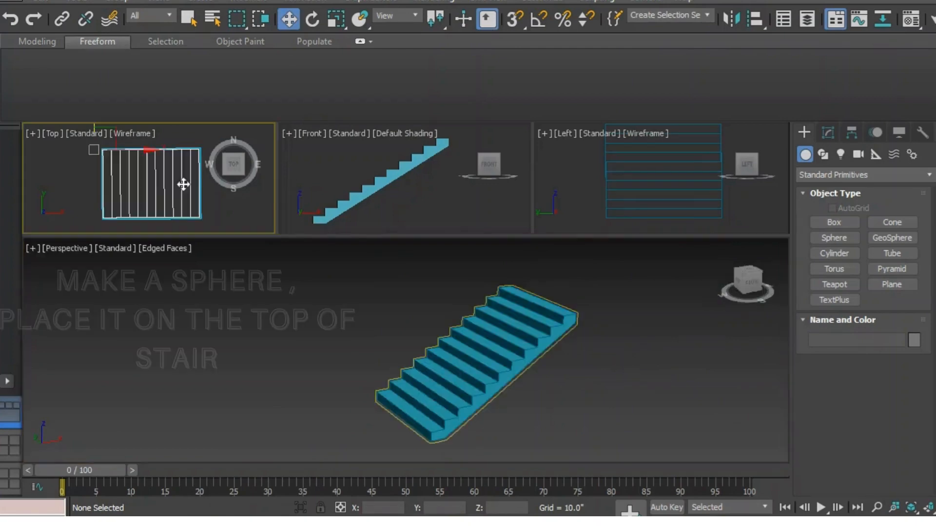
- Create a small sphere over the back corner of the staircase's upper end in the Top view
click(184, 184)
click(832, 223)
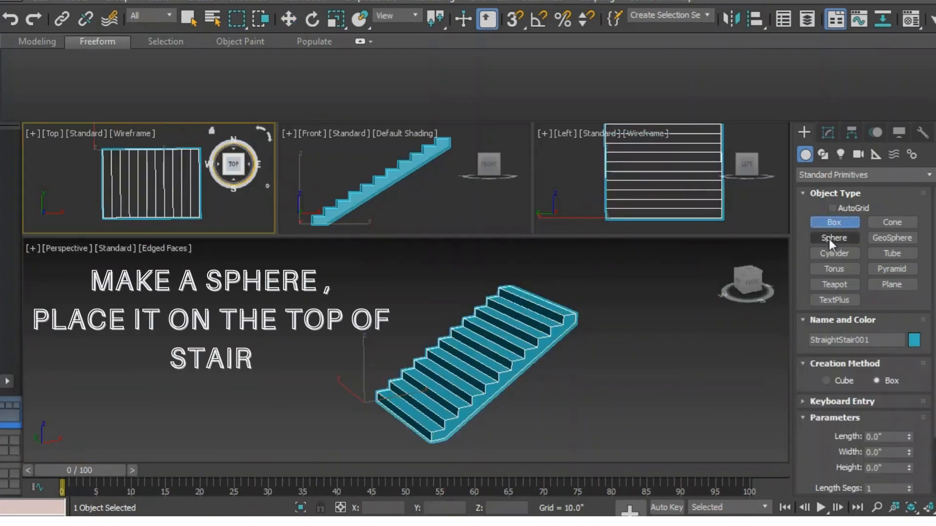
click(834, 238)
drag(194, 157, 197, 163)
key(w)
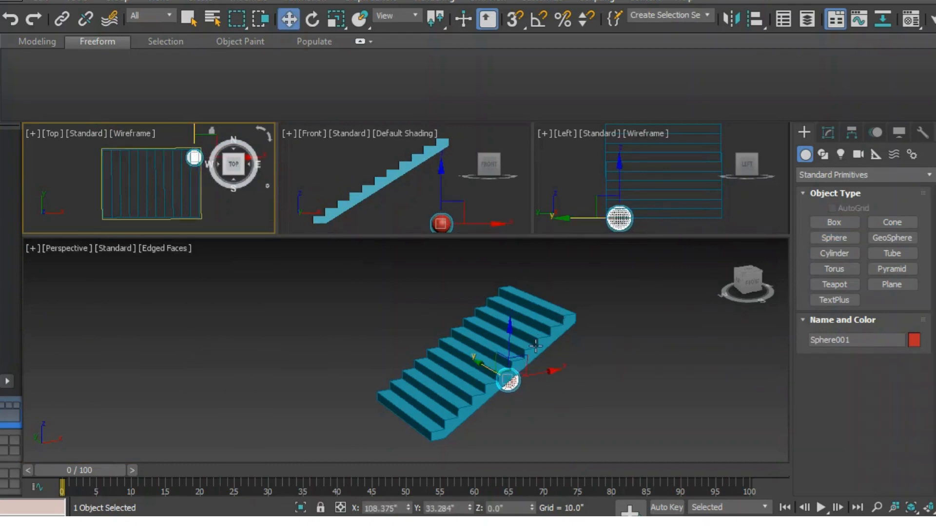
- Raise the sphere about 156" vertically so it sits at the top of the staircase, and maximize the Perspective view
click(508, 379)
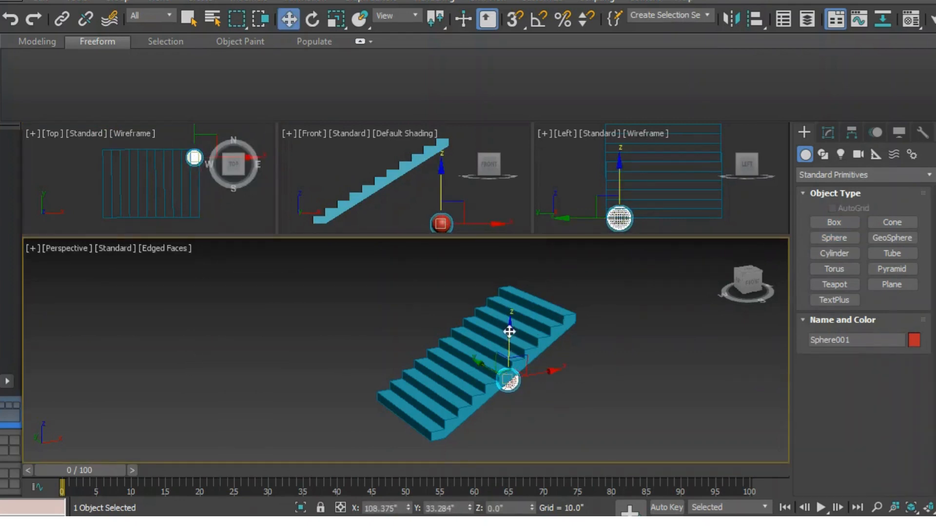
drag(507, 330, 518, 226)
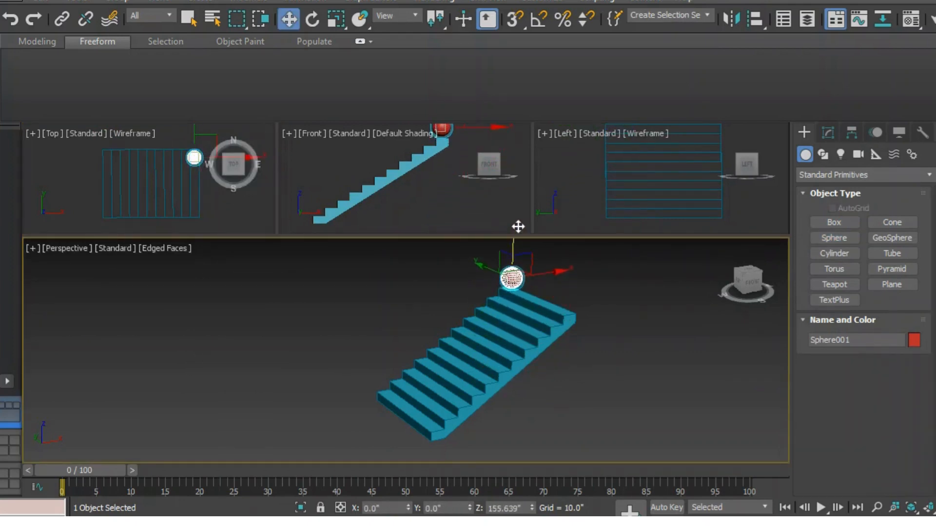
key(alt+w)
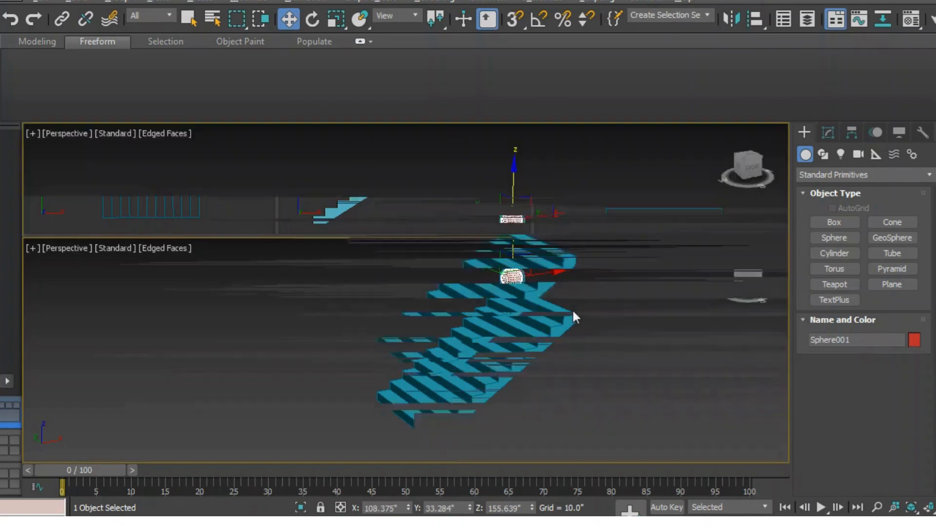
- Scale the sphere down slightly at the top of the staircase
key(r)
drag(520, 214, 489, 243)
key(w)
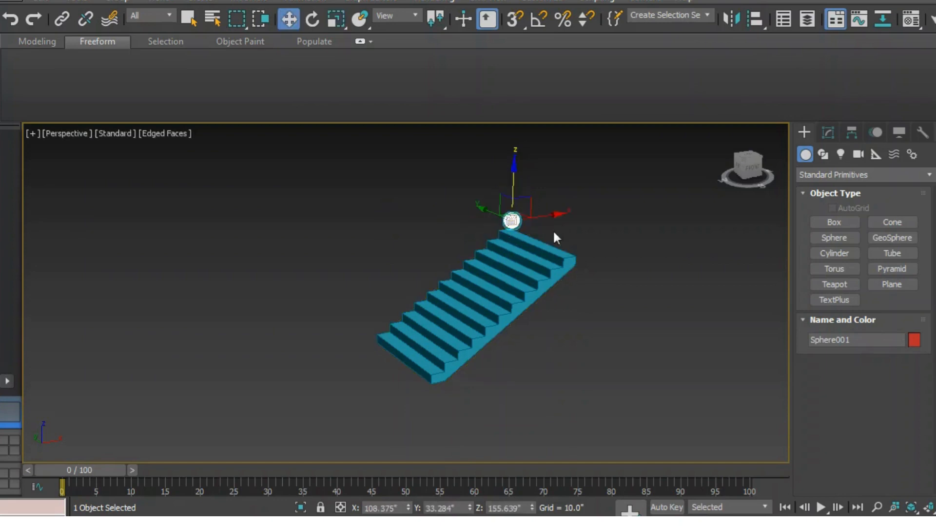
- Raise the sphere clear above the top step, to a height of about 200", and deselect it
drag(750, 170, 650, 187)
drag(500, 231, 497, 196)
click(619, 287)
mouse_move(751, 178)
mouse_down()
mouse_move(731, 181)
mouse_move(745, 187)
mouse_up()
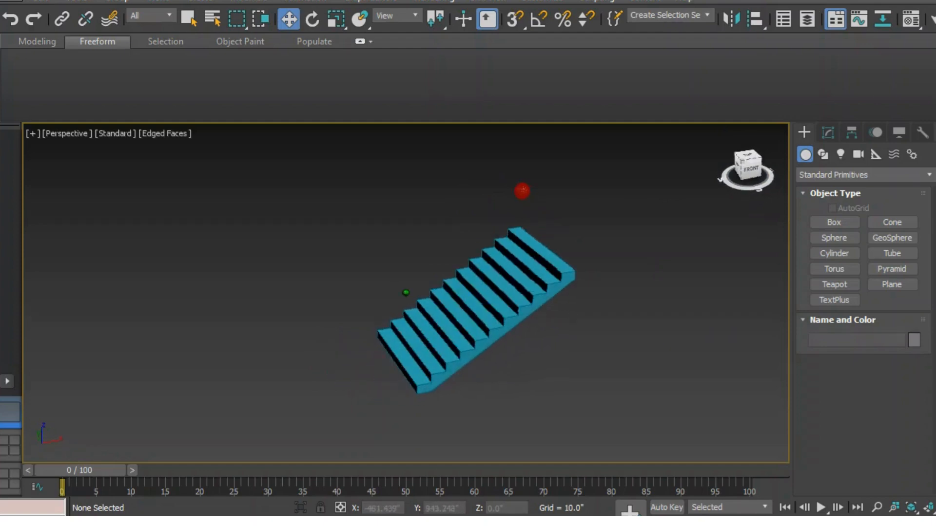
- Shift the sphere along X in the Top view to about 98", over the edge between the two uppermost steps
key(t)
click(541, 230)
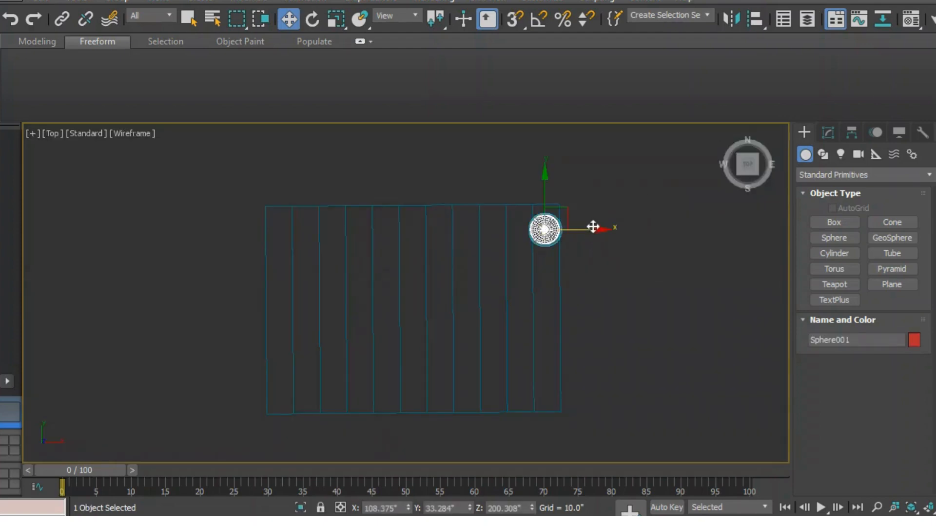
drag(593, 227, 579, 227)
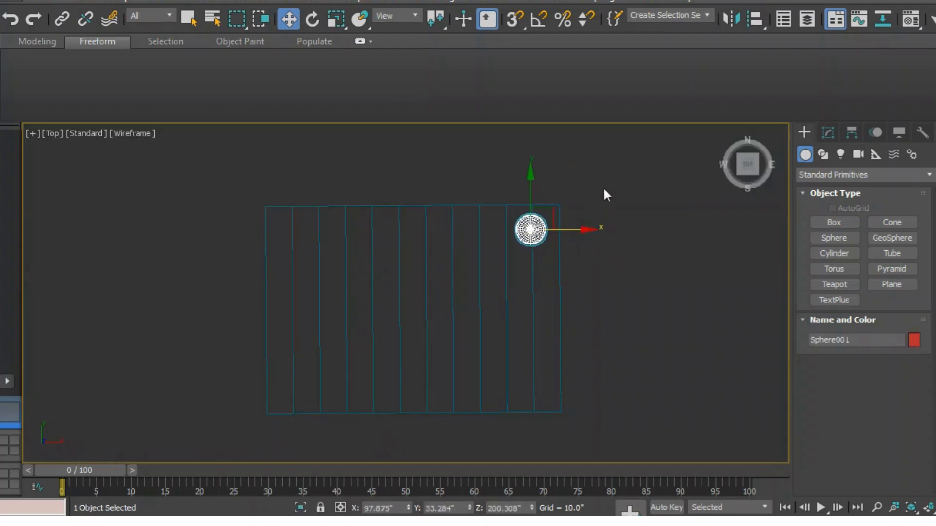
click(604, 191)
- Move the sphere slightly inward from the staircase's side edge in the Left view, then return to the Perspective view
key(l)
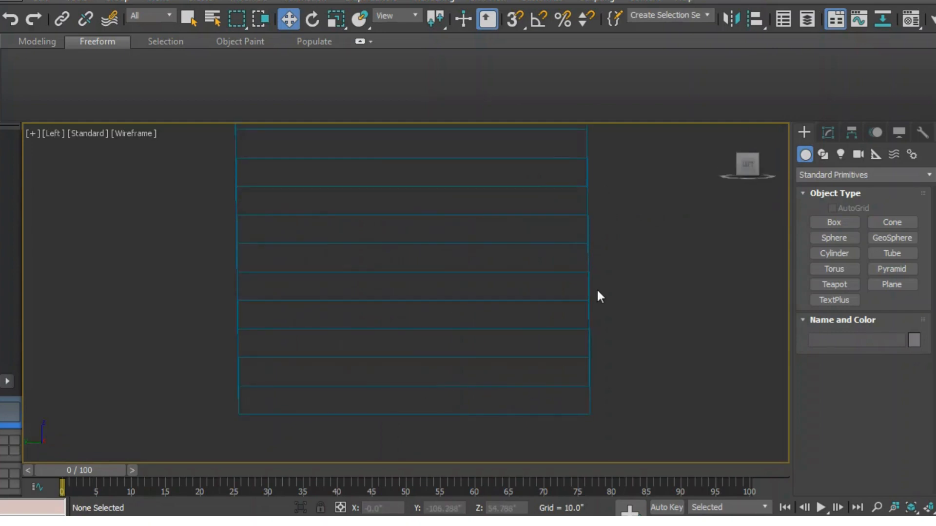
scroll(596, 288, down, 5)
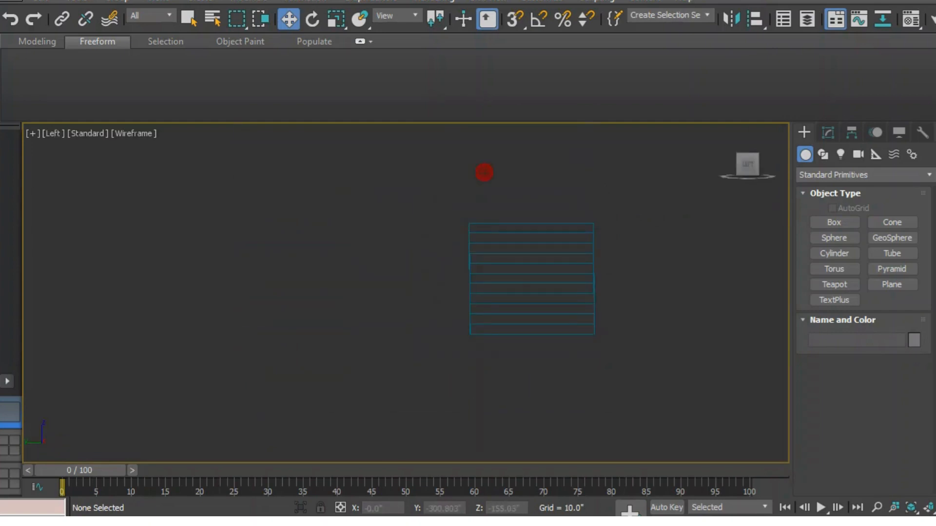
click(894, 523)
drag(771, 393, 703, 415)
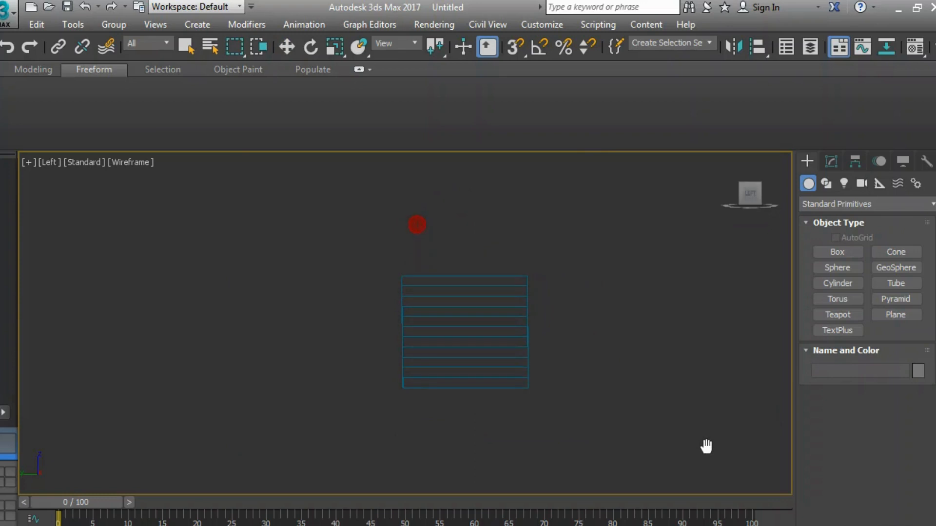
right_click(706, 446)
key(F3)
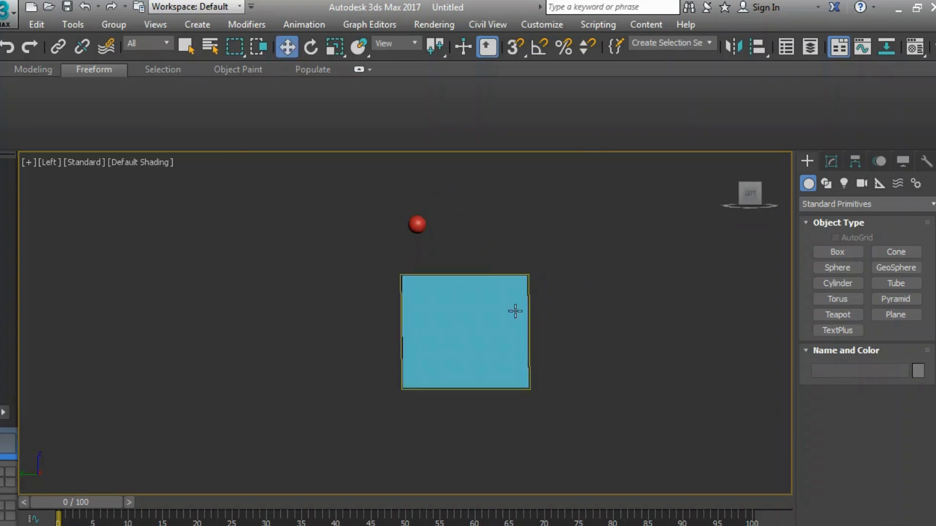
click(413, 225)
drag(463, 228, 476, 223)
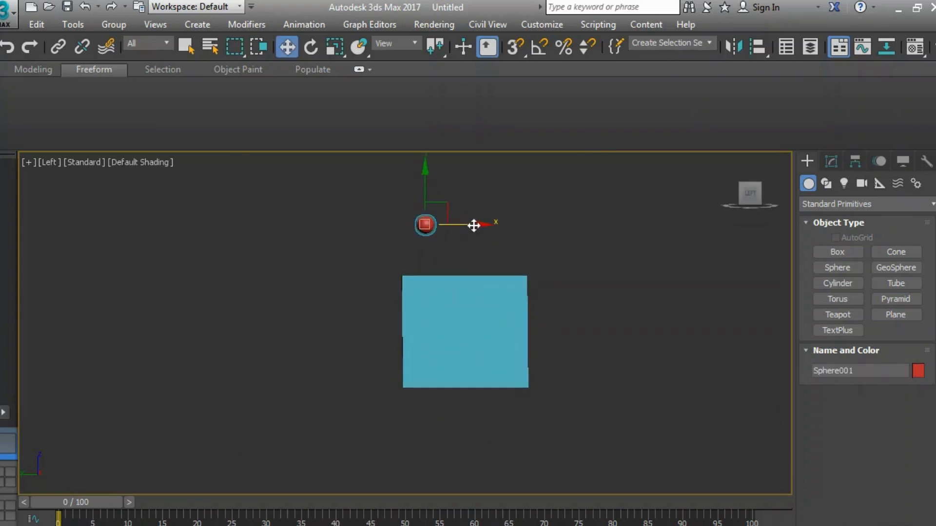
key(F3)
click(607, 255)
key(p)
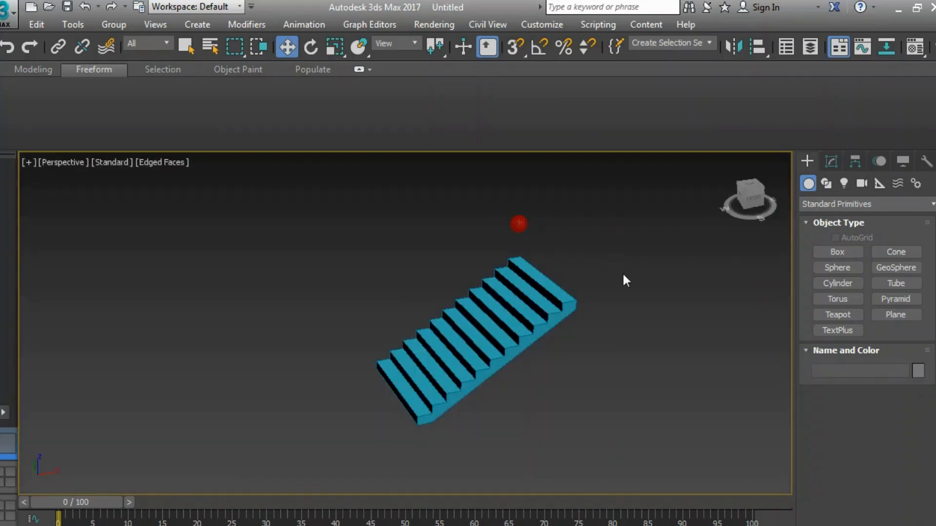
- Make the staircase a MassFX static rigid body
mouse_move(755, 202)
mouse_down()
mouse_move(751, 192)
mouse_move(762, 194)
mouse_move(751, 205)
mouse_up()
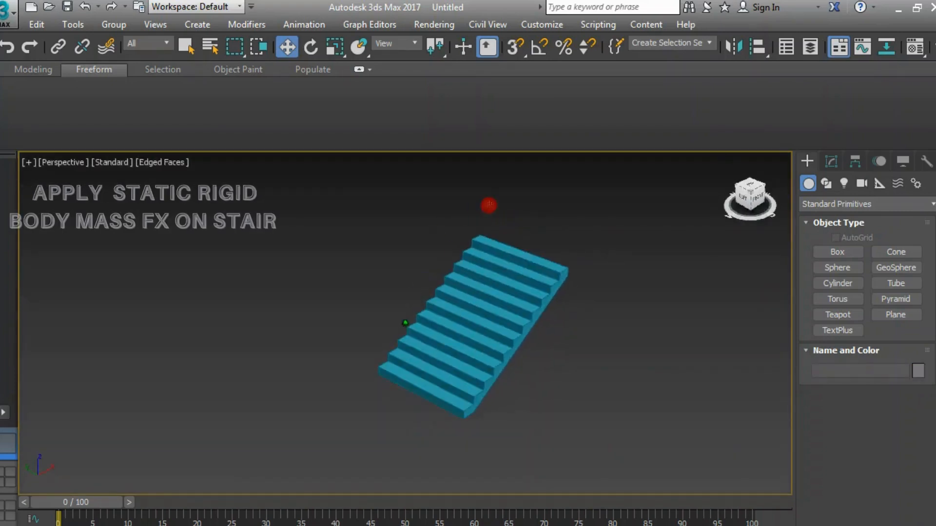
click(444, 288)
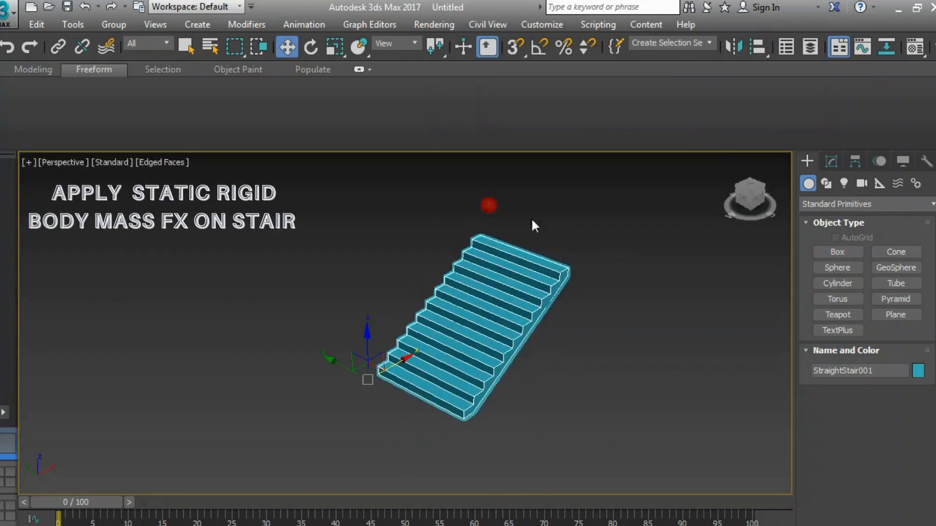
click(302, 24)
mouse_move(348, 226)
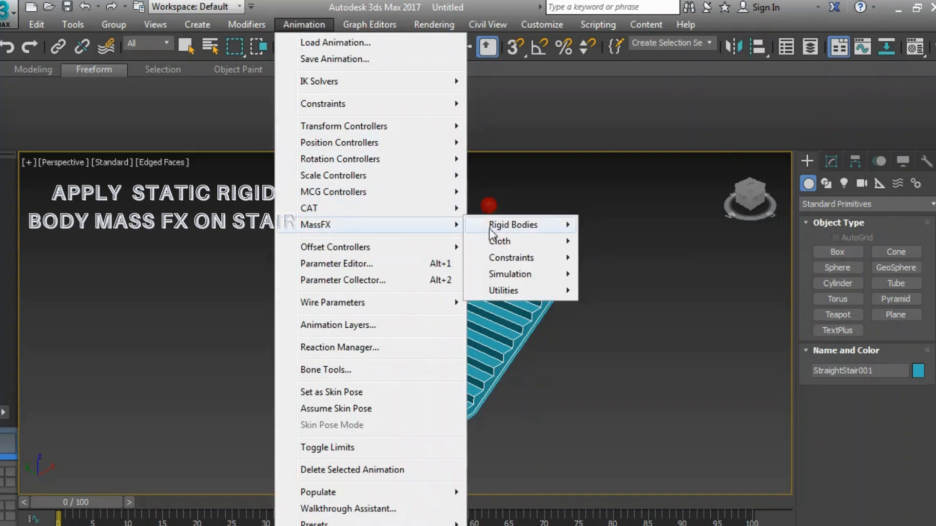
mouse_move(491, 231)
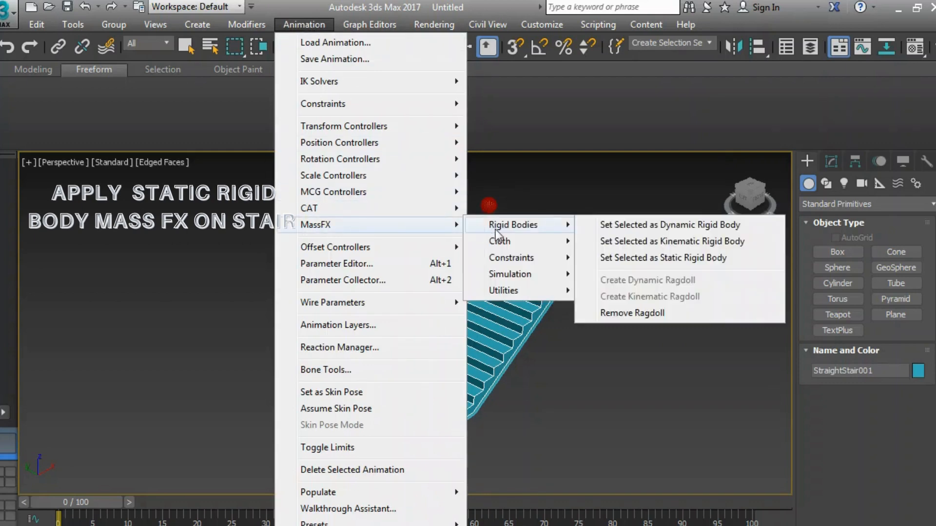
click(671, 259)
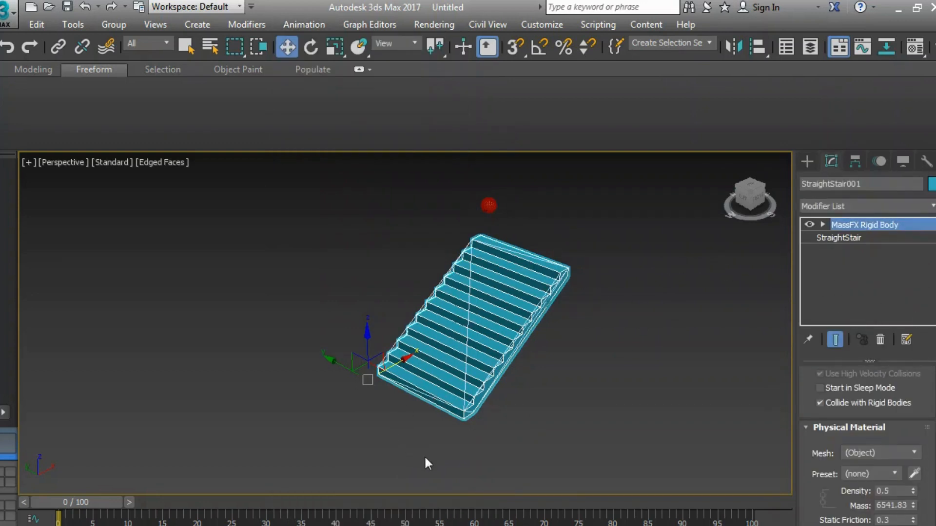
- Make the sphere a MassFX dynamic rigid body
click(489, 205)
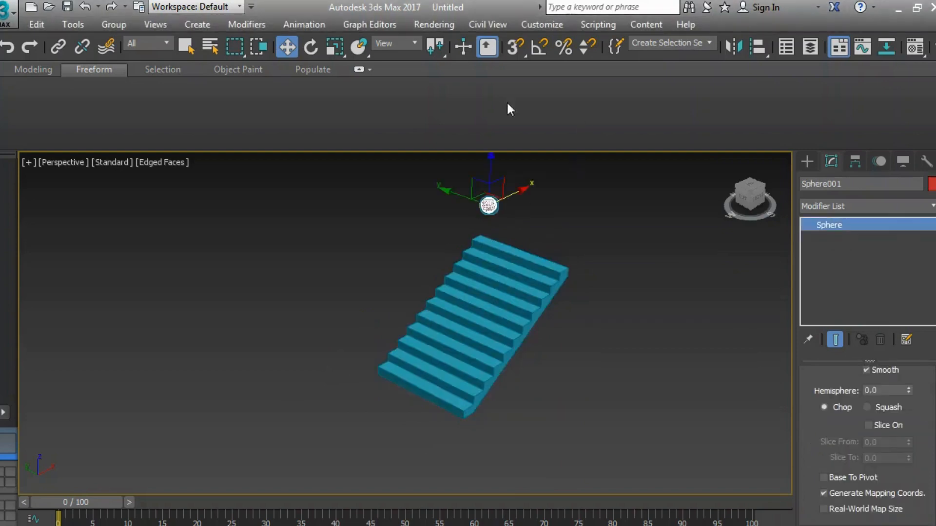
click(317, 25)
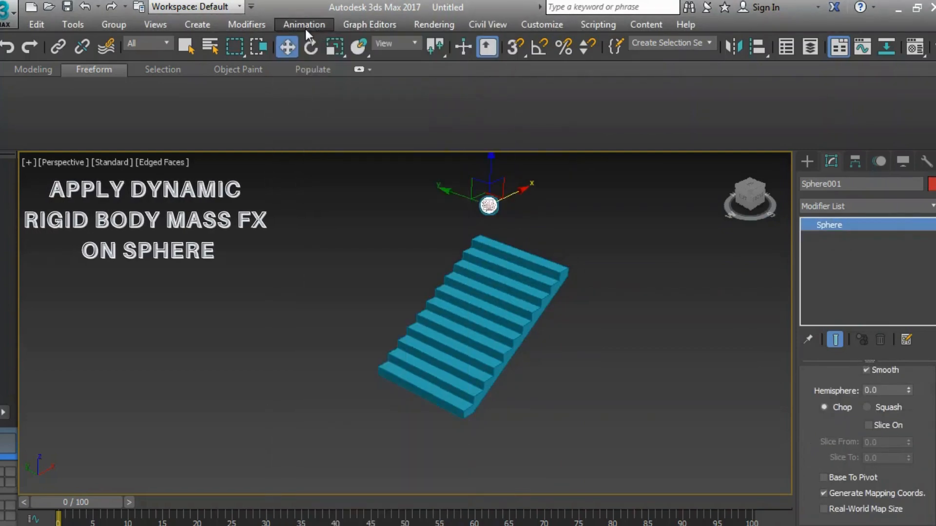
click(305, 26)
mouse_move(349, 225)
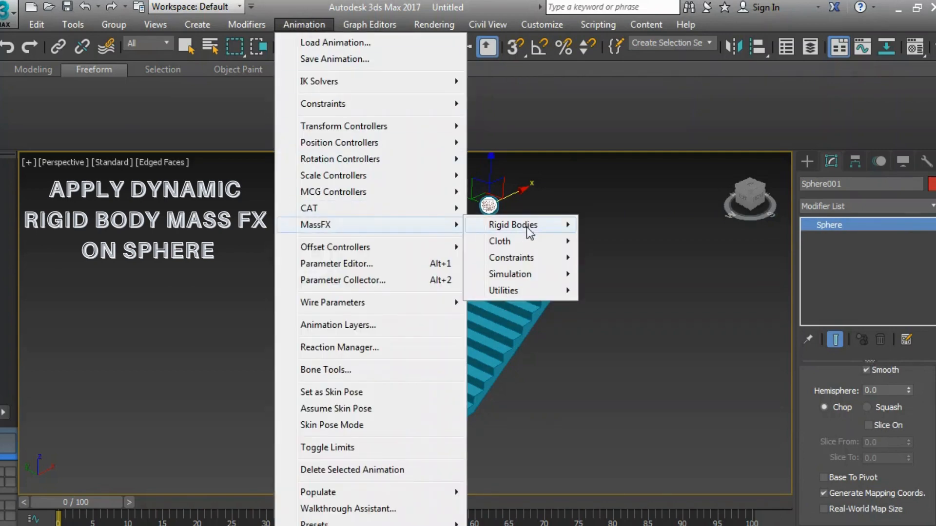
mouse_move(529, 233)
click(643, 227)
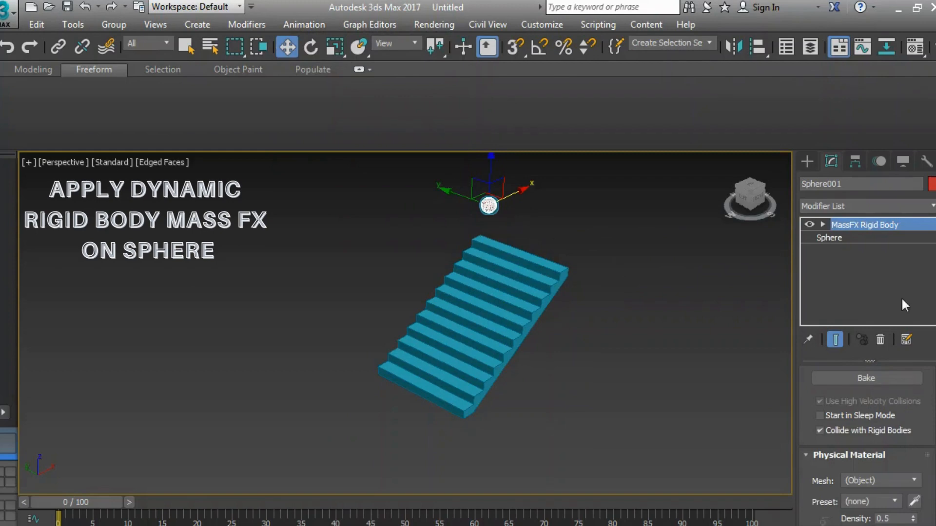
- Change the sphere's physical shape type to Concave
scroll(868, 428, down, 5)
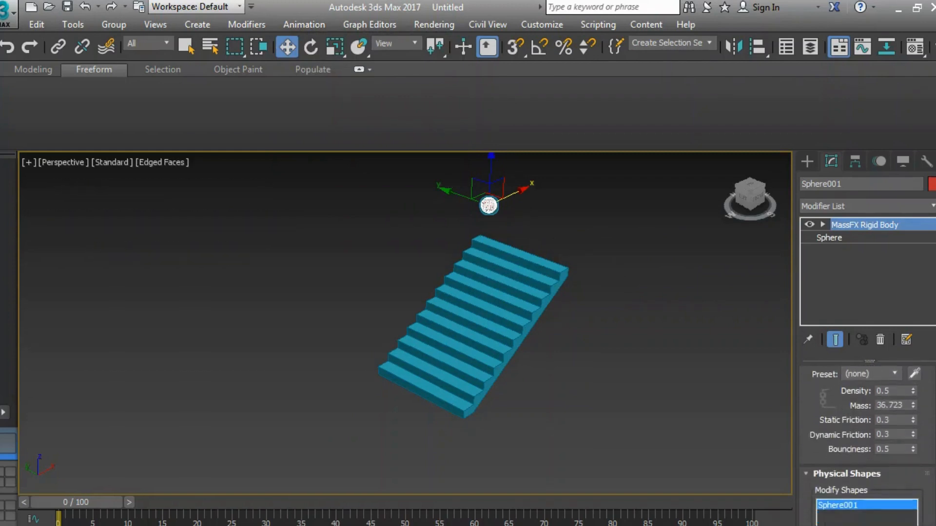
scroll(868, 439, down, 5)
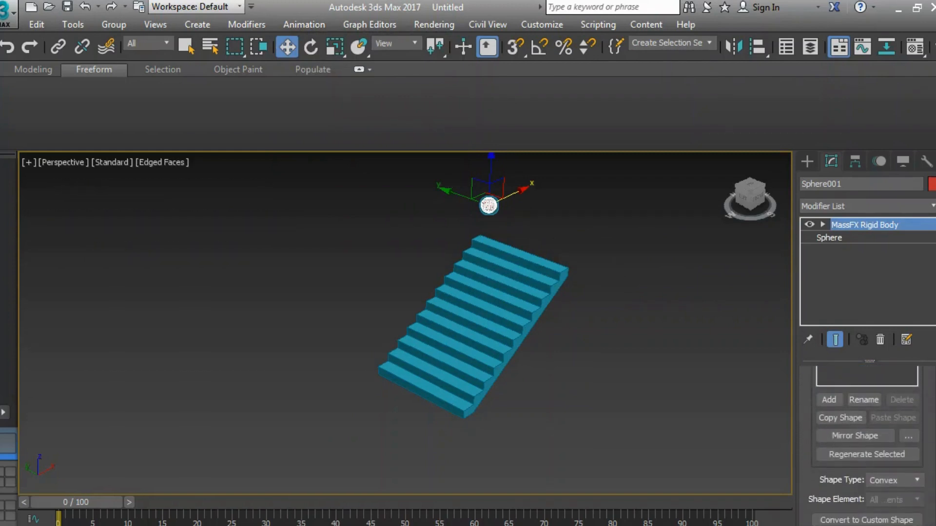
scroll(868, 439, down, 3)
click(914, 423)
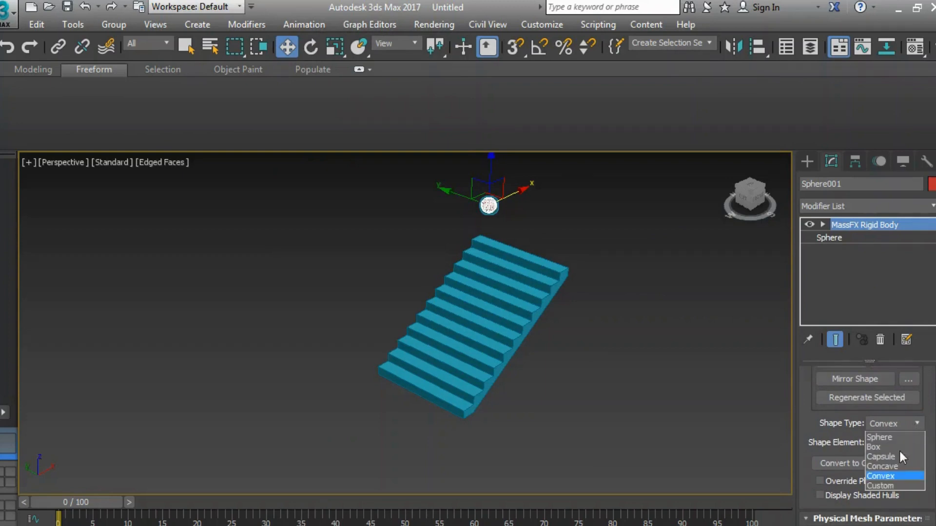
click(897, 466)
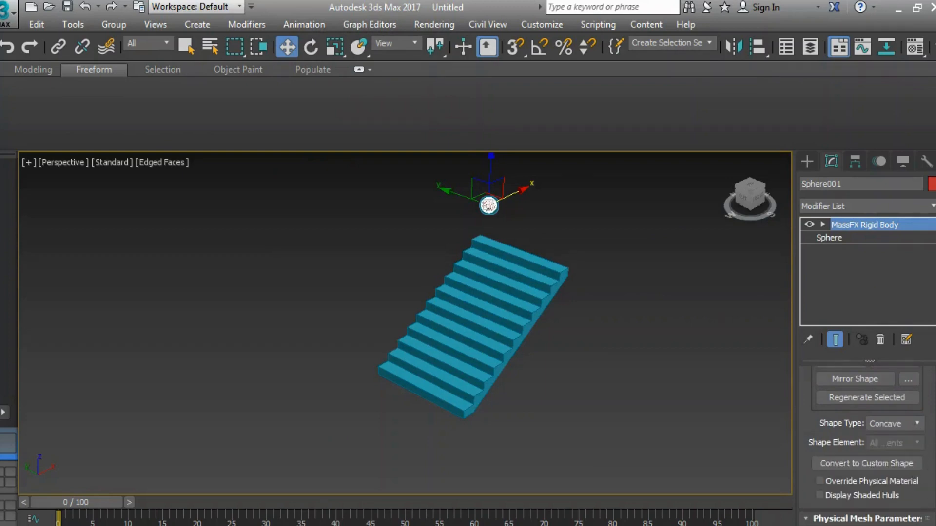
- Set the sphere's physical mesh detail to 100%, minimum hull size to 0% and maximum vertices per hull to 256
scroll(905, 426, down, 5)
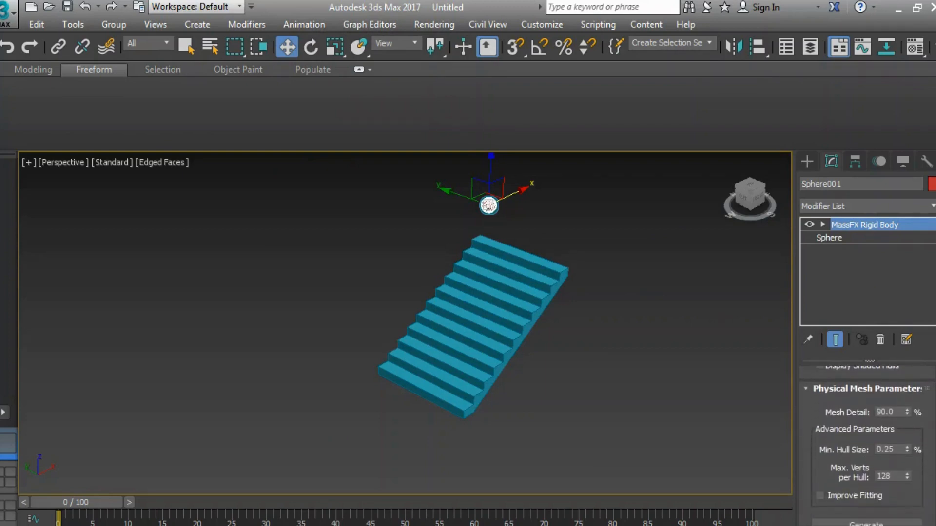
drag(900, 408, 866, 408)
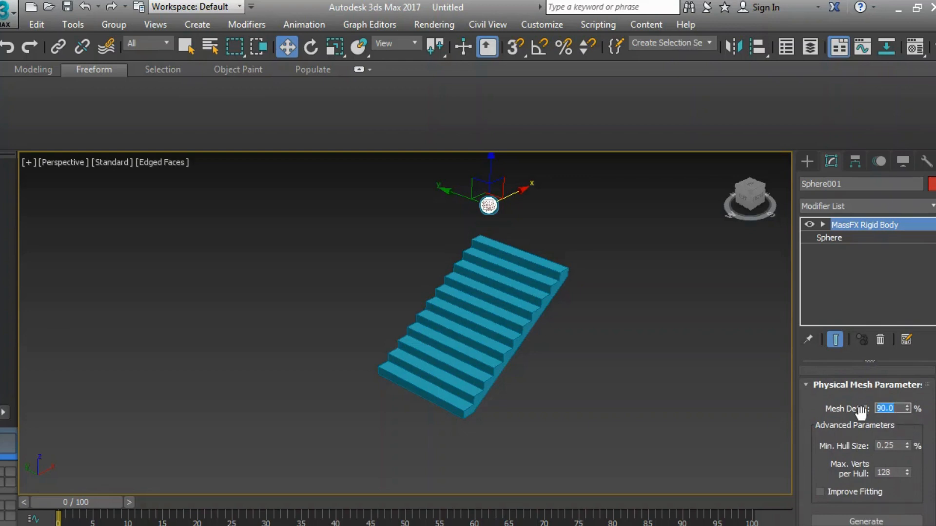
text(1)
drag(896, 445, 851, 475)
text(0)
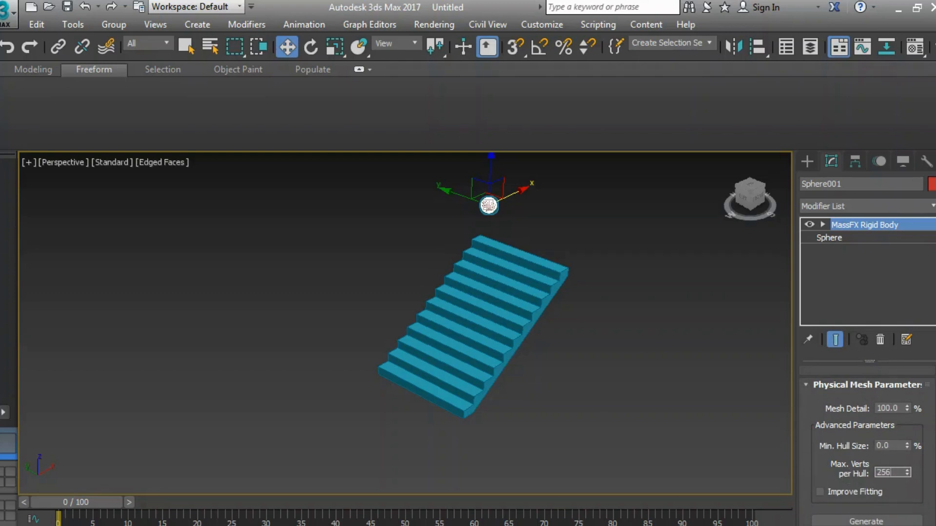
scroll(867, 447, down, 3)
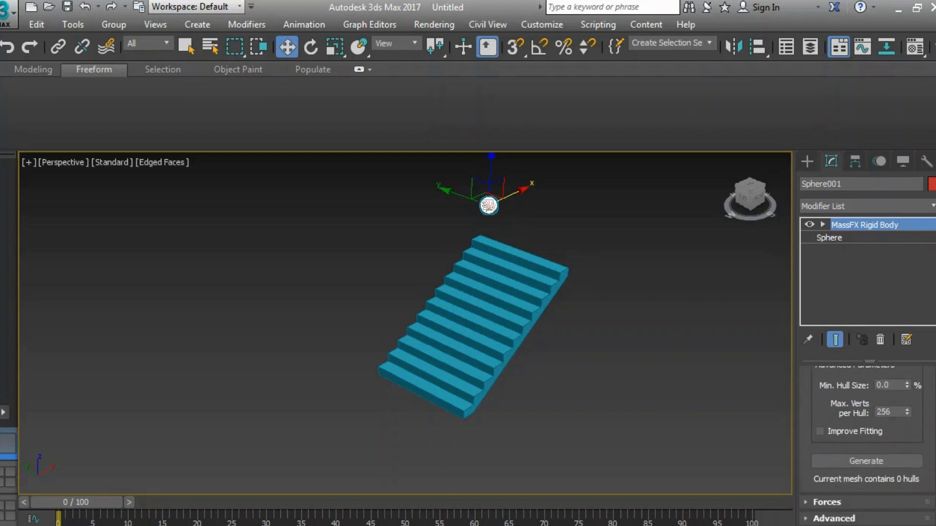
scroll(867, 439, up, 15)
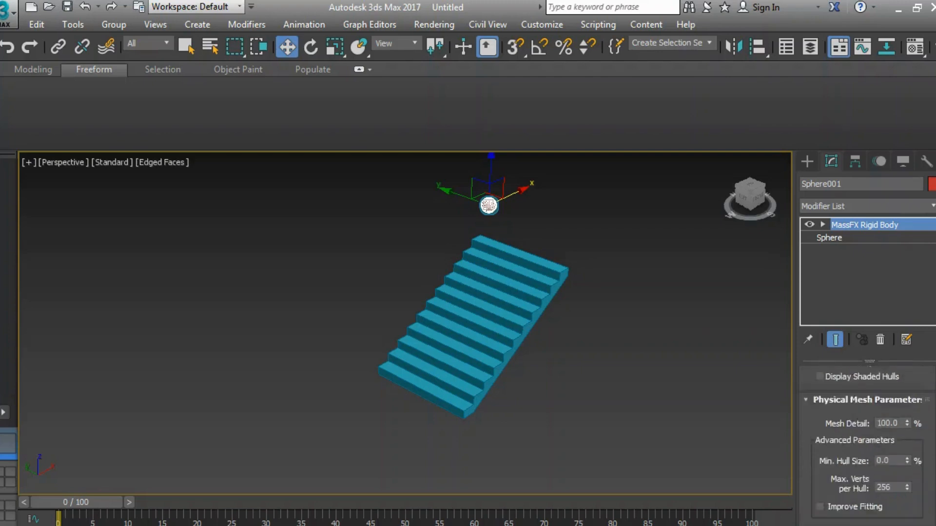
scroll(867, 446, up, 12)
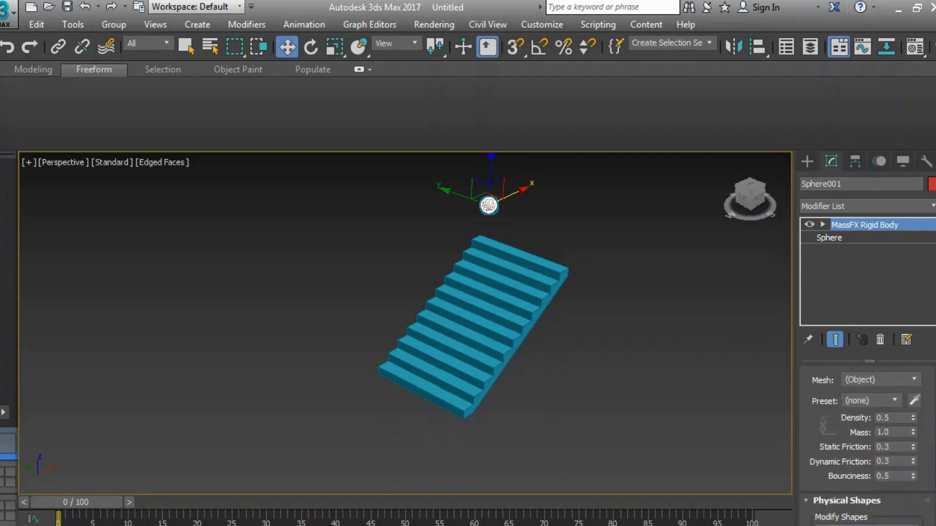
scroll(868, 439, up, 2)
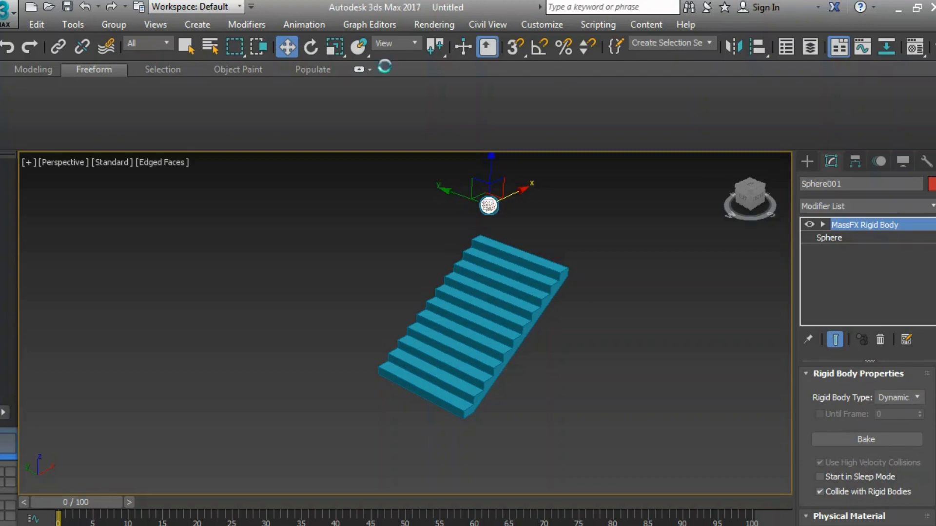
- Open MassFX Tools beside the staircase and generate the sphere's concave physical mesh
click(303, 24)
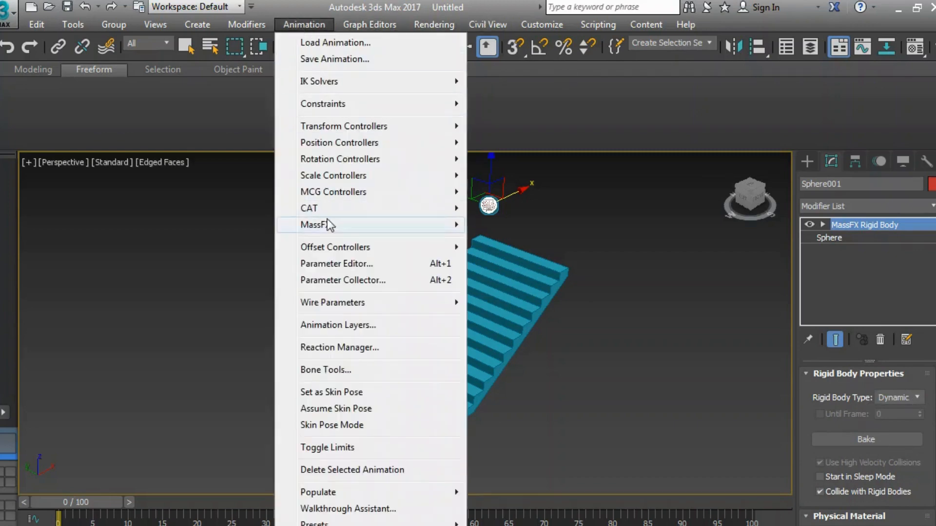
mouse_move(330, 225)
mouse_move(507, 290)
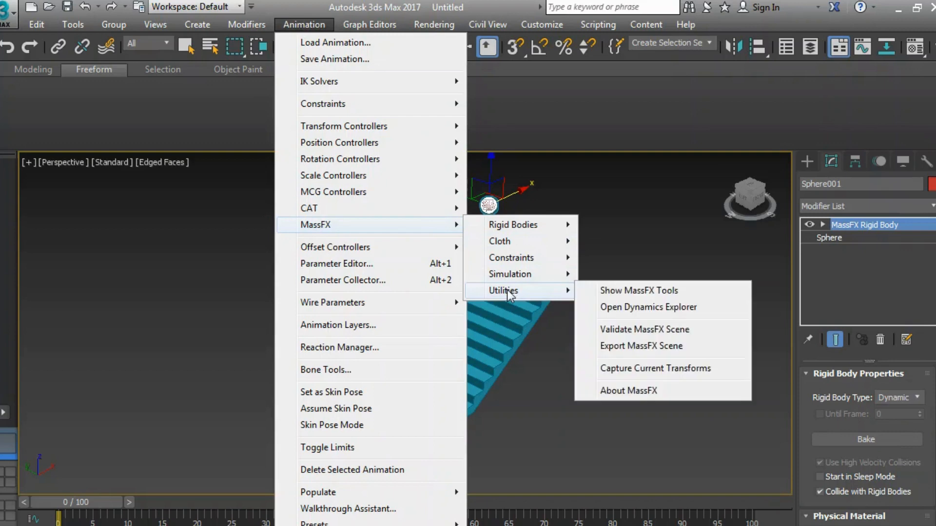
click(629, 291)
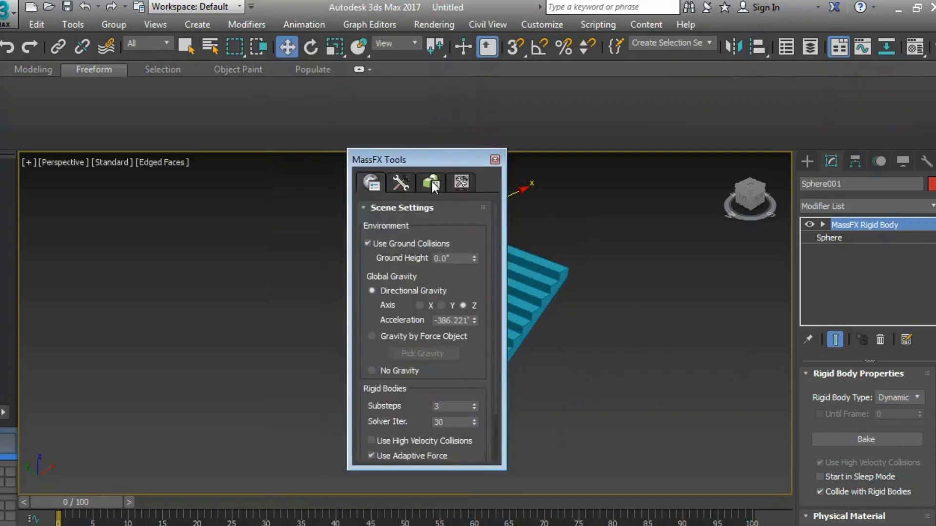
click(431, 181)
drag(433, 159, 226, 153)
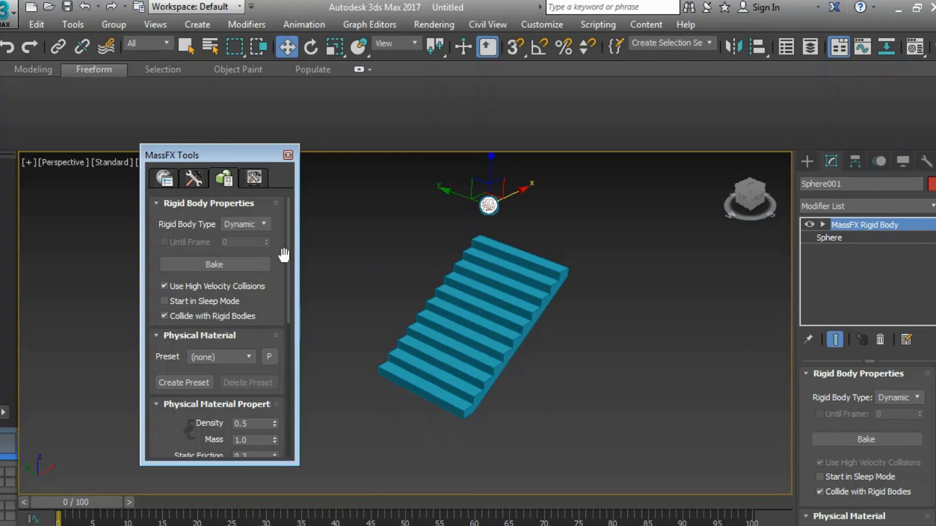
drag(287, 233, 323, 308)
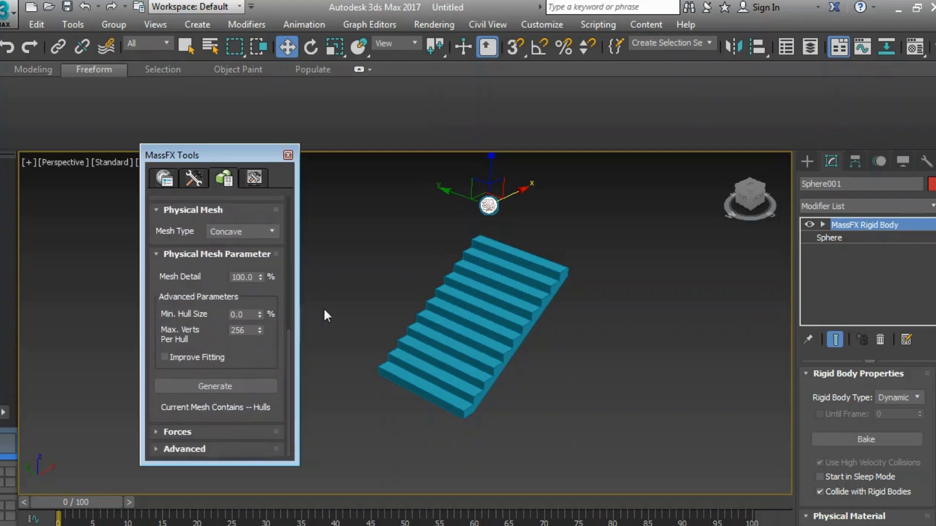
click(235, 387)
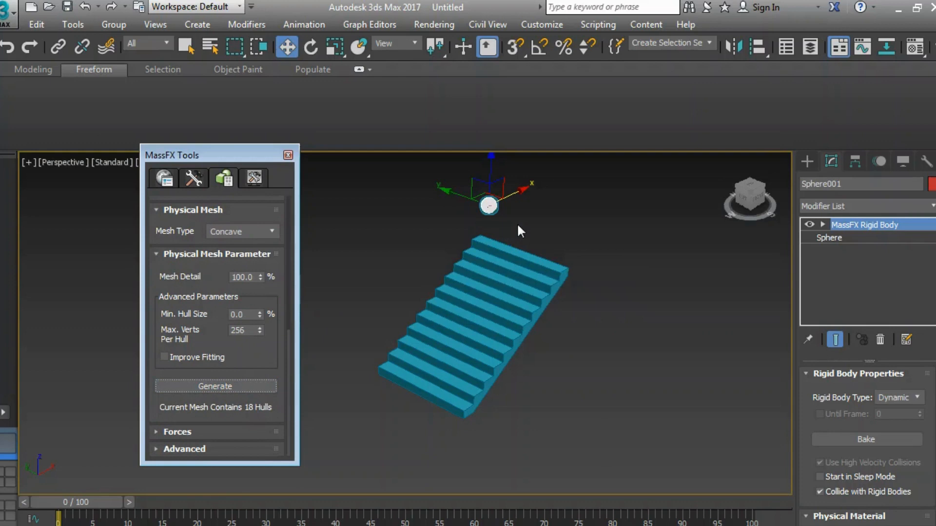
- In the Top view, clone the sphere into a row of three additional copies along the top stair
key(t)
shift+drag(532, 217, 527, 275)
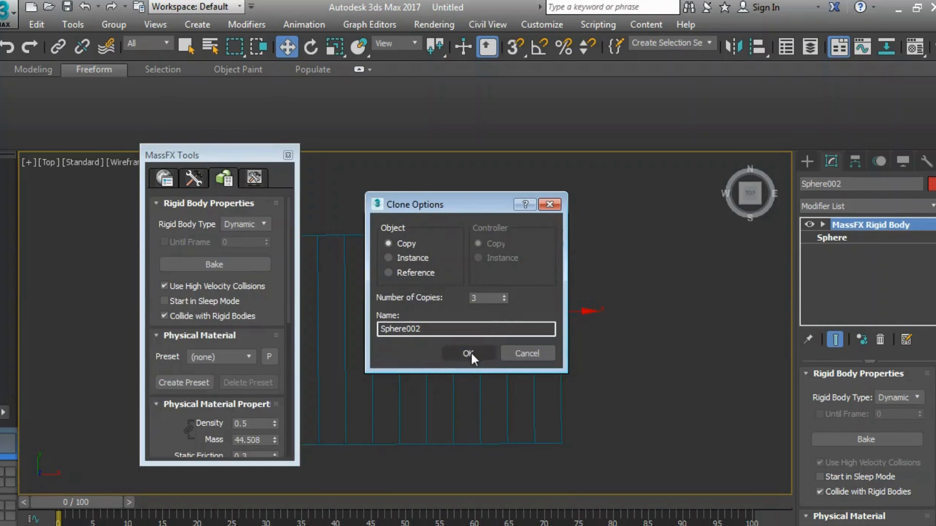
key(Return)
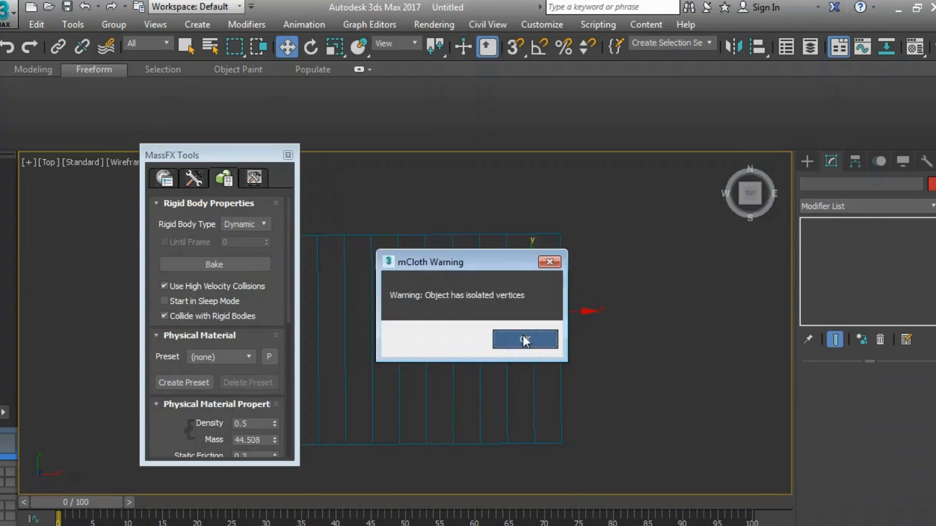
click(534, 337)
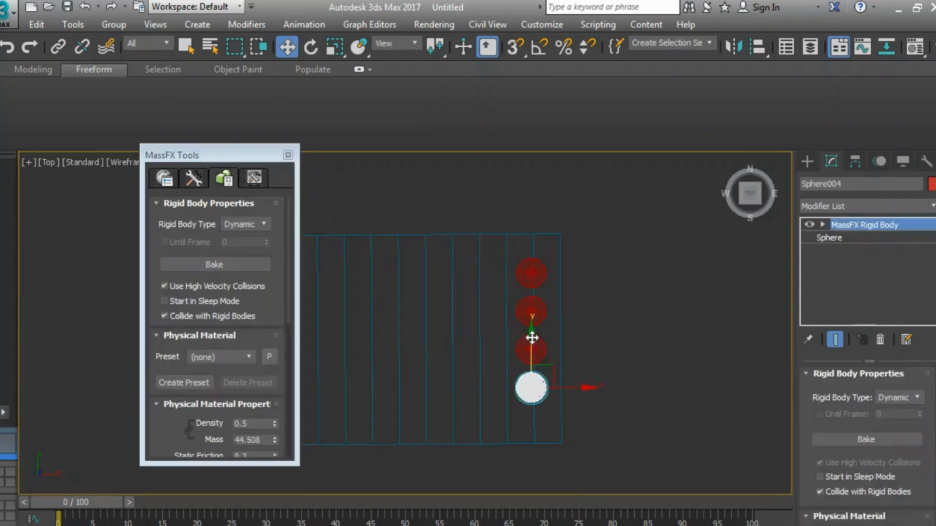
- Generate the concave physical mesh for the second sphere in the row
click(612, 303)
click(193, 179)
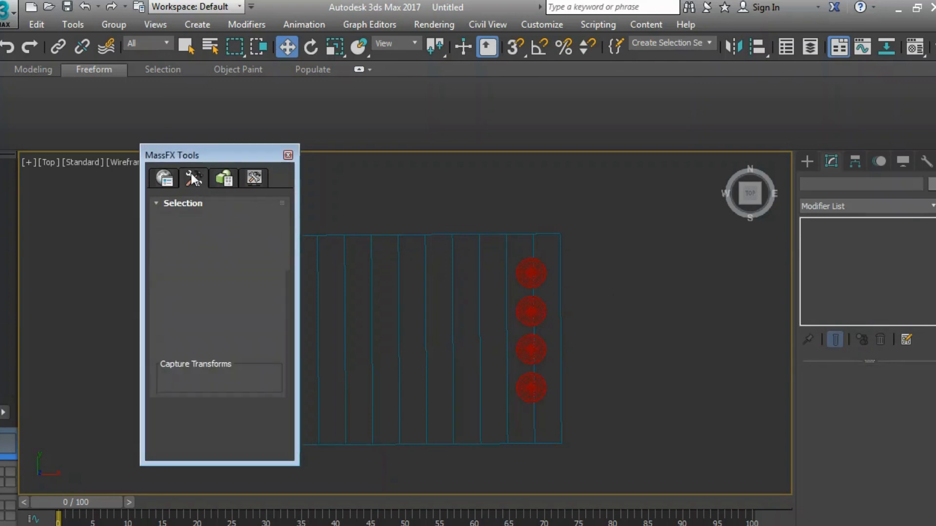
click(532, 273)
click(530, 315)
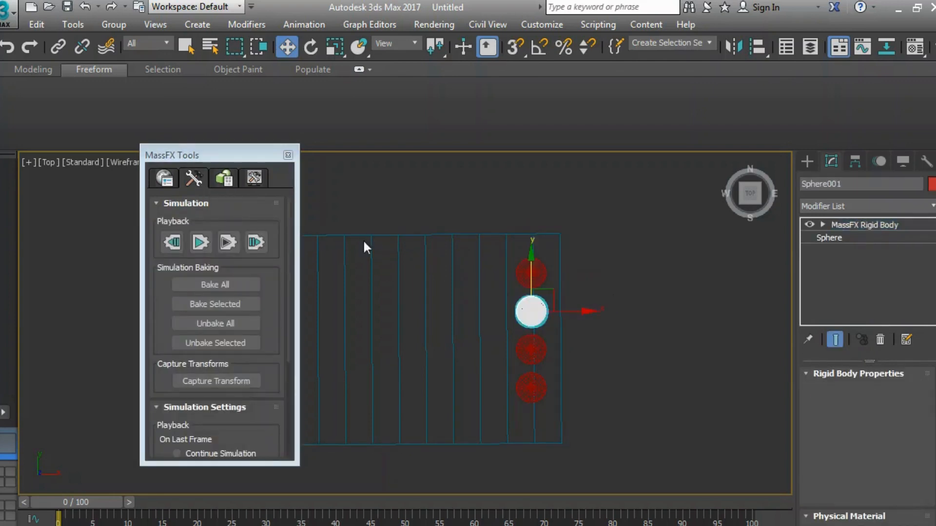
click(223, 181)
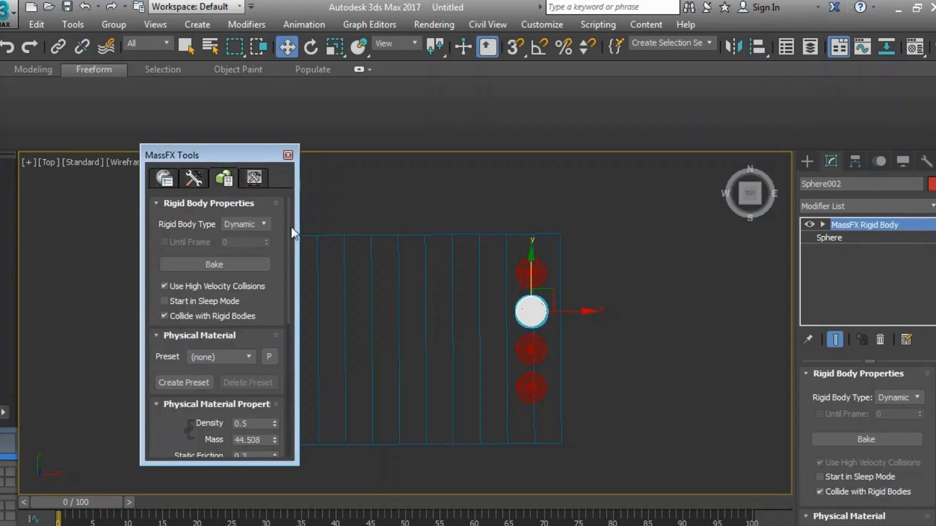
drag(291, 227, 277, 385)
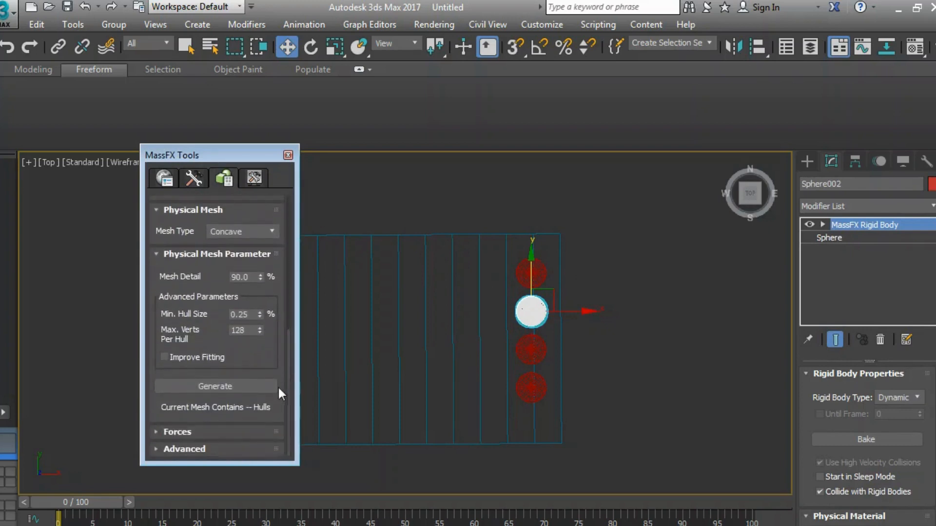
click(244, 385)
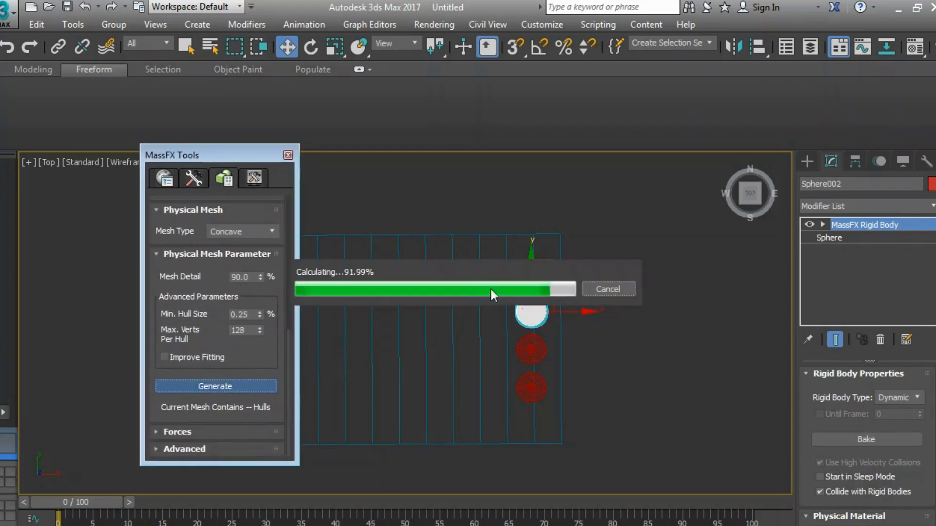
click(600, 222)
click(539, 274)
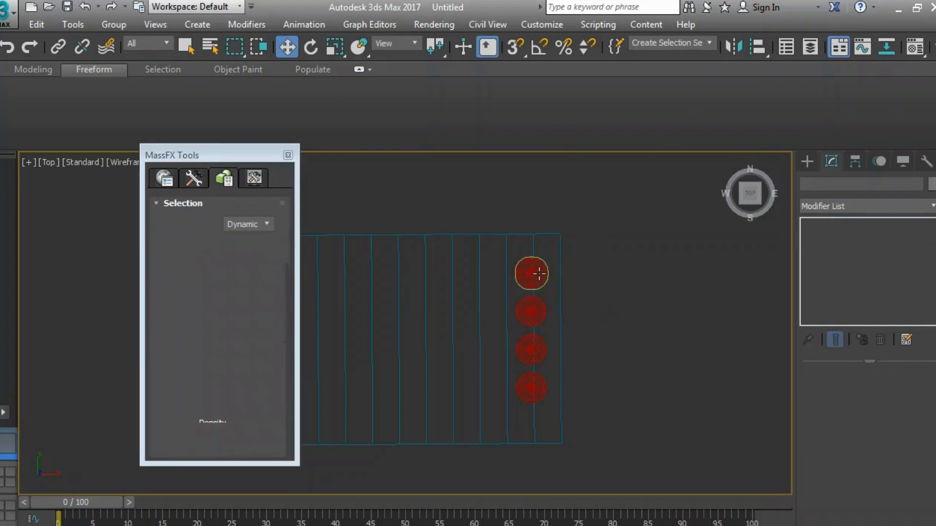
- Play the MassFX simulation of the four-sphere row in the Perspective view and reset it to the start
click(193, 178)
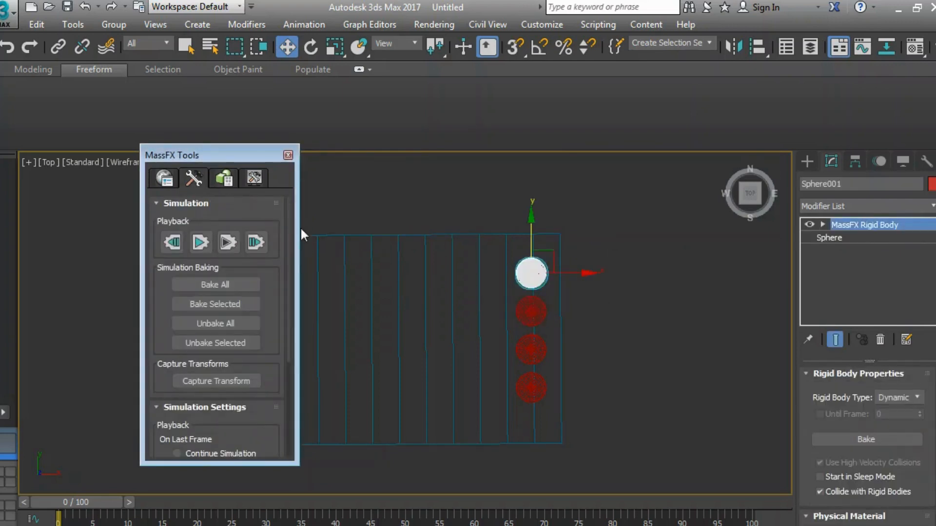
key(p)
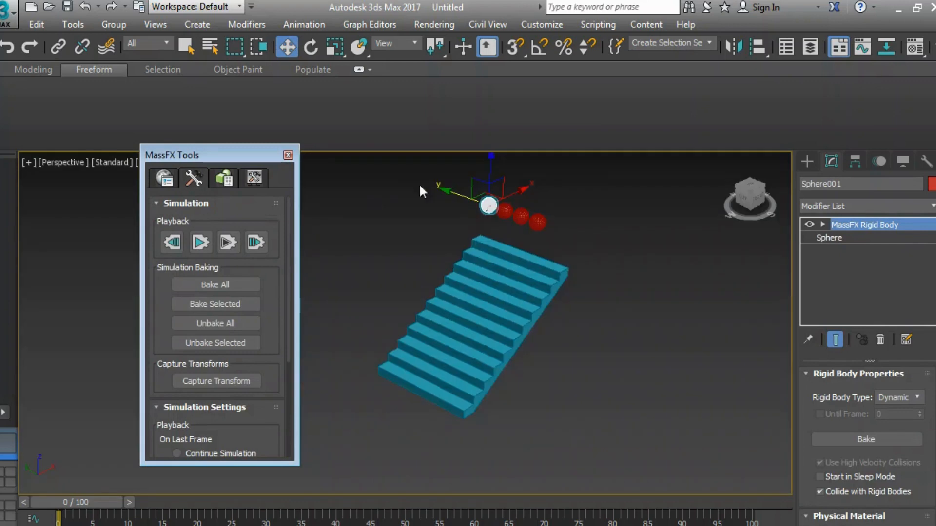
click(200, 242)
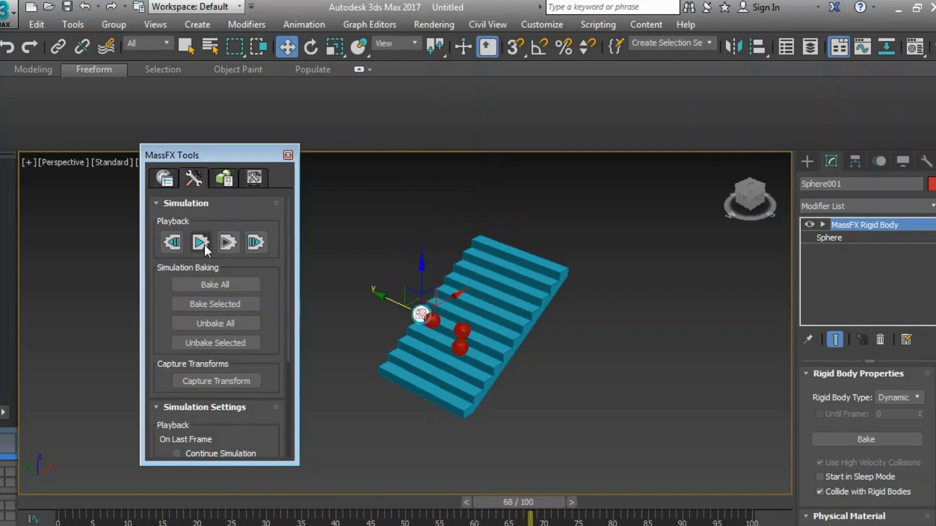
click(179, 245)
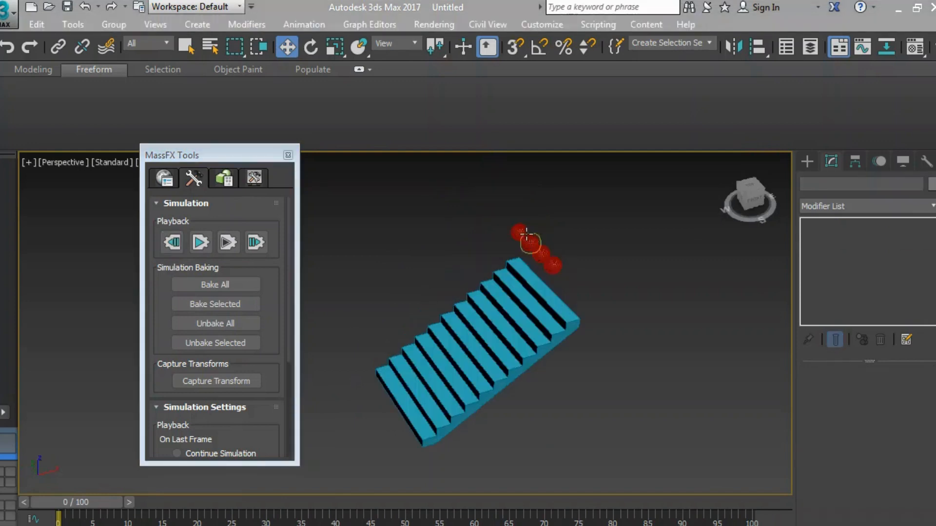
- Clone all four spheres together as one set of copies, forming a second row in front of the first
click(527, 234)
ctrl+click(530, 243)
ctrl+click(542, 256)
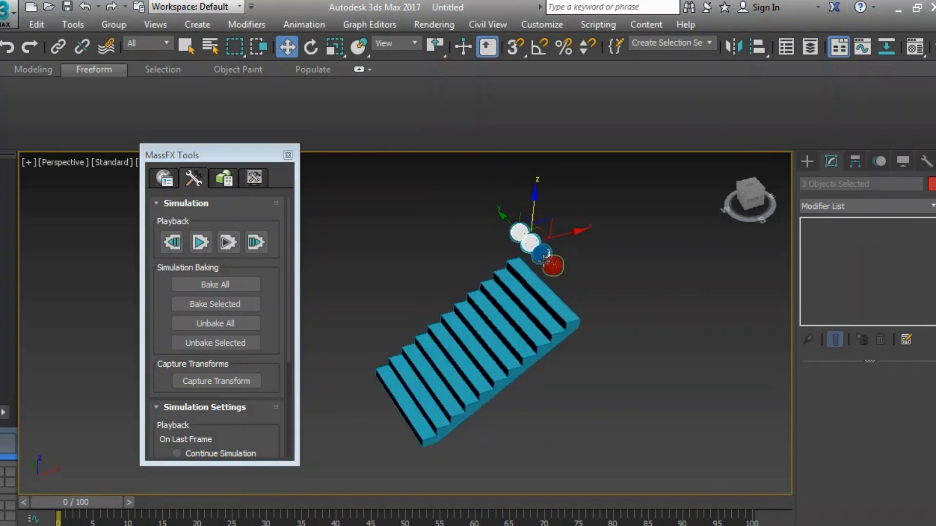
ctrl+click(551, 264)
shift+drag(582, 238, 562, 249)
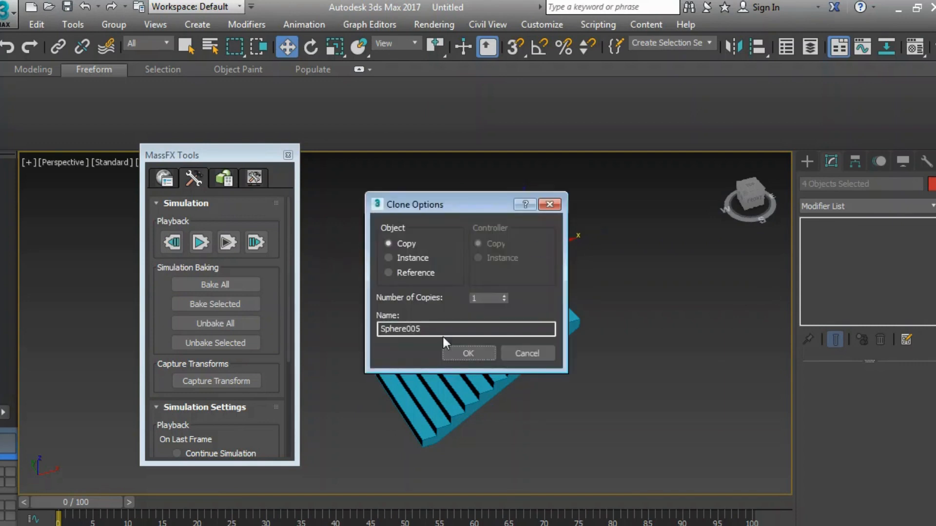
click(460, 353)
- Try to generate concave physical meshes for the four new spheres together, and close the script editor that opens
click(224, 178)
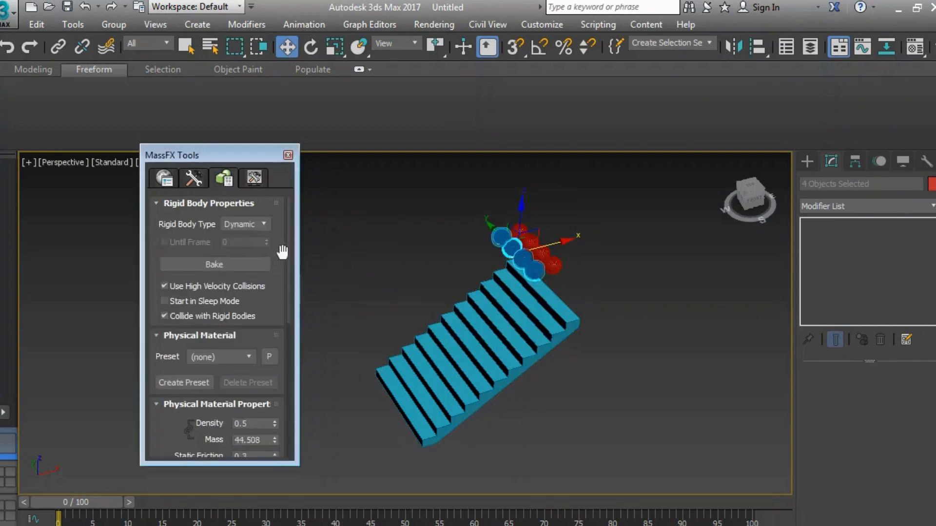
drag(290, 247, 290, 362)
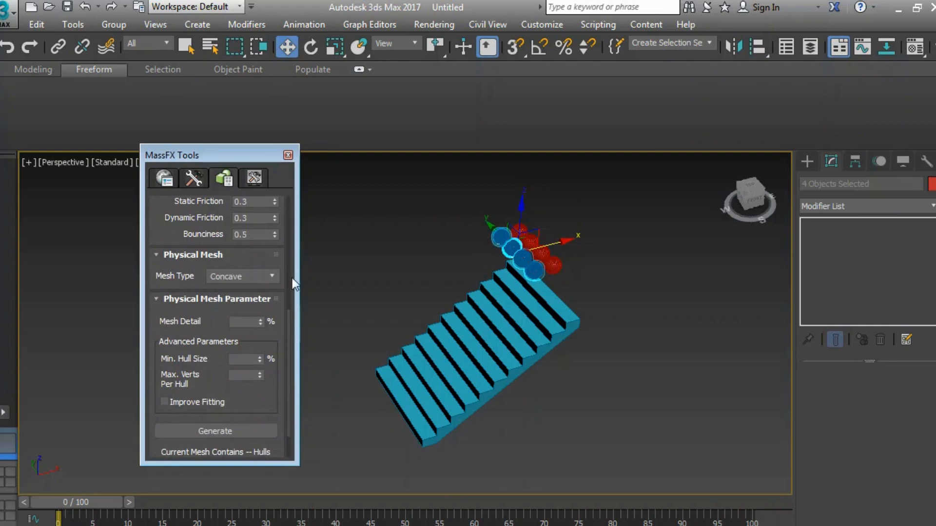
drag(289, 312, 288, 353)
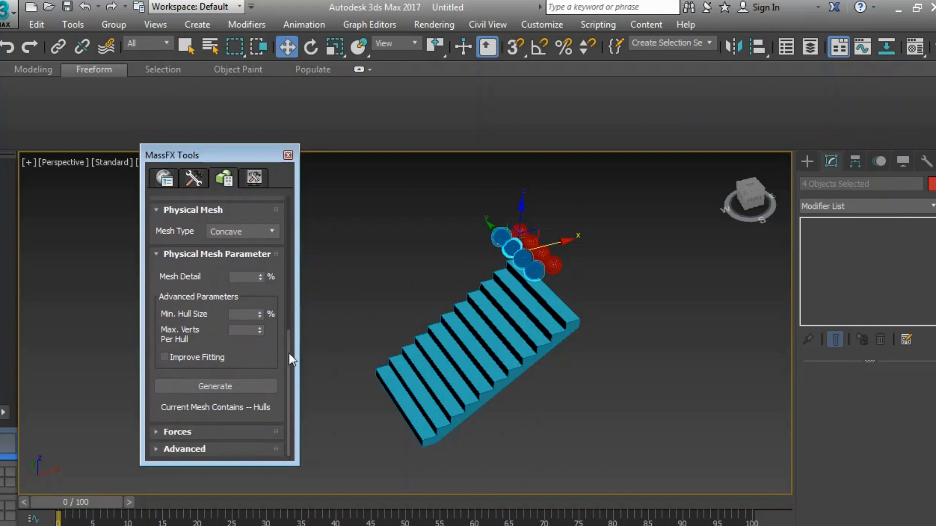
click(230, 387)
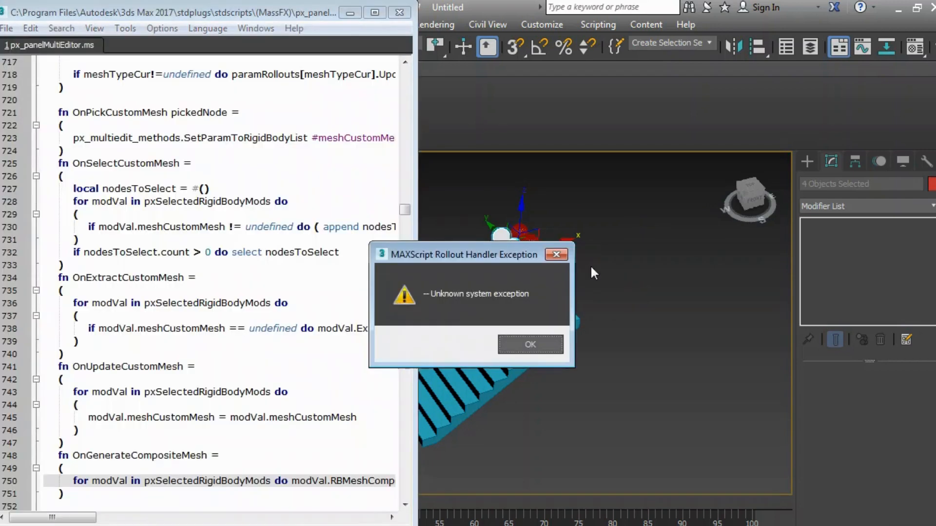
click(556, 258)
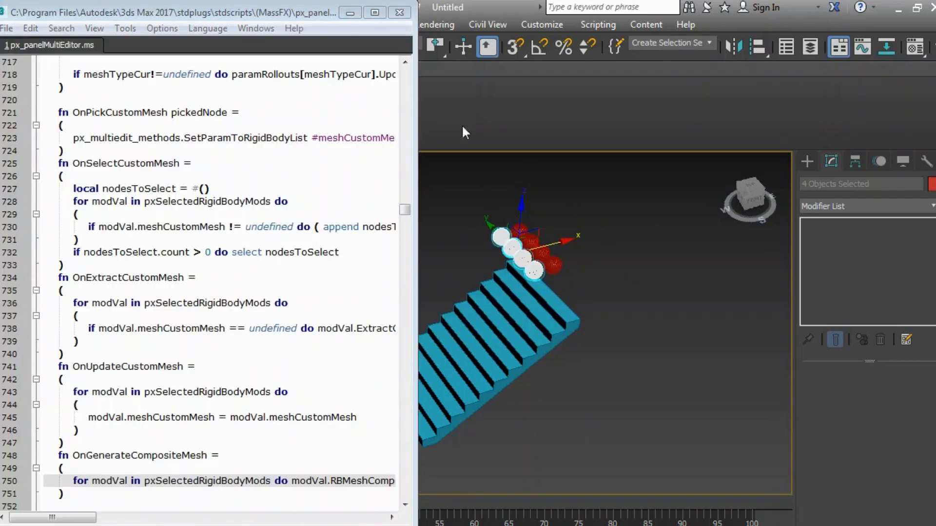
click(400, 13)
- Raise four of the eight spheres, picked from both rows, slightly above the others to stagger them
click(500, 236)
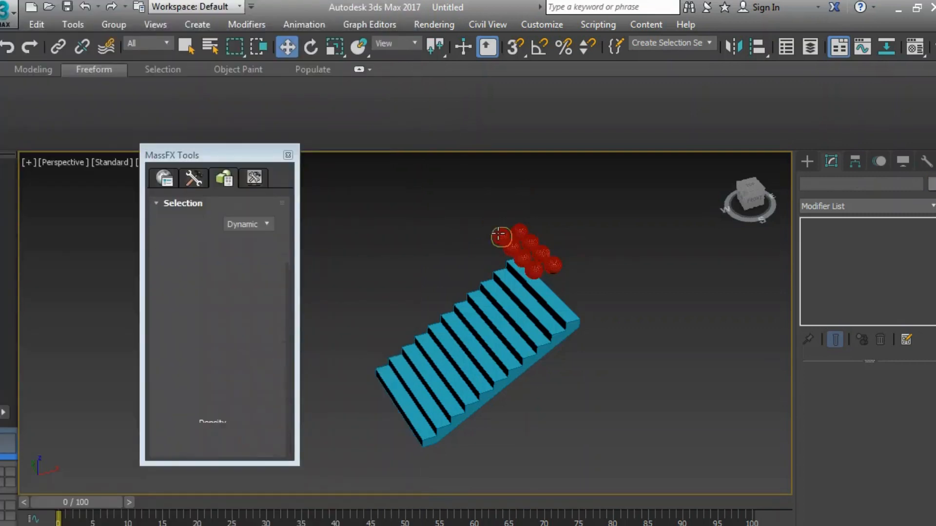
ctrl+click(522, 258)
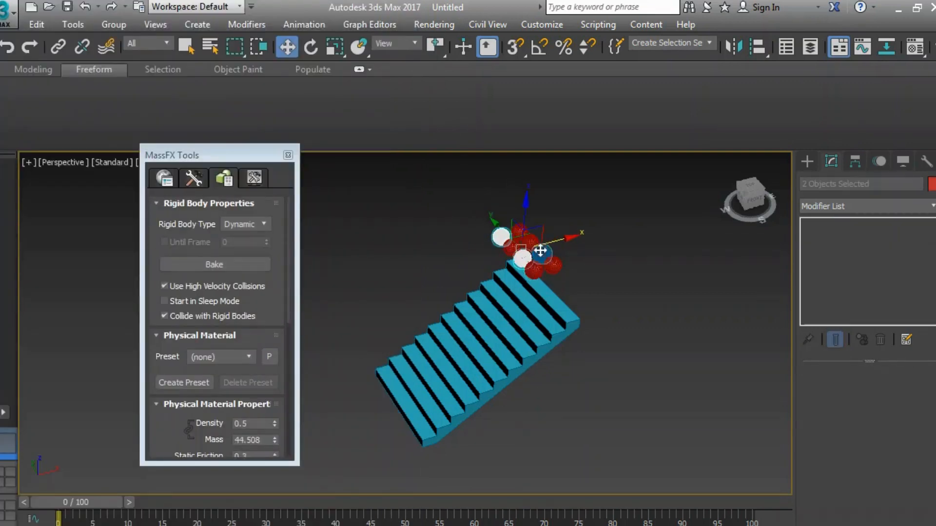
ctrl+click(540, 251)
ctrl+click(553, 265)
click(533, 209)
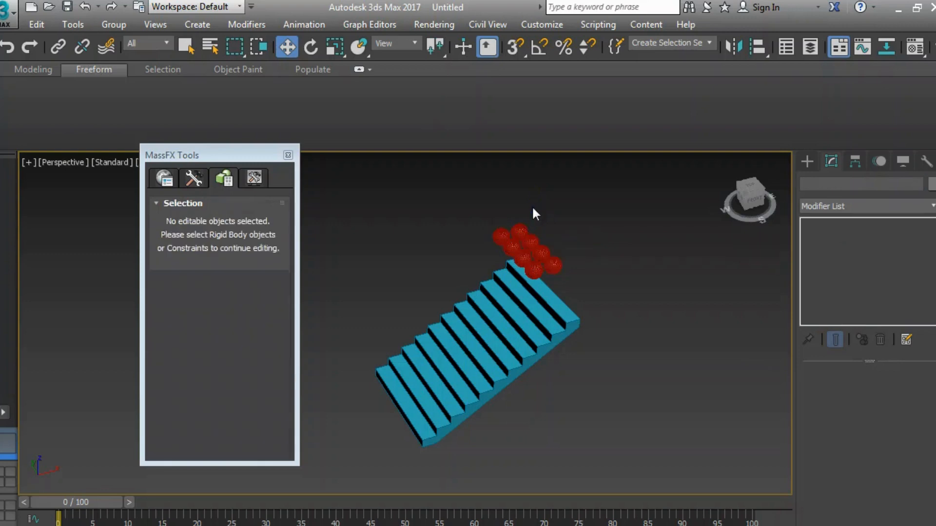
key(ctrl+z)
drag(533, 214, 532, 195)
click(591, 239)
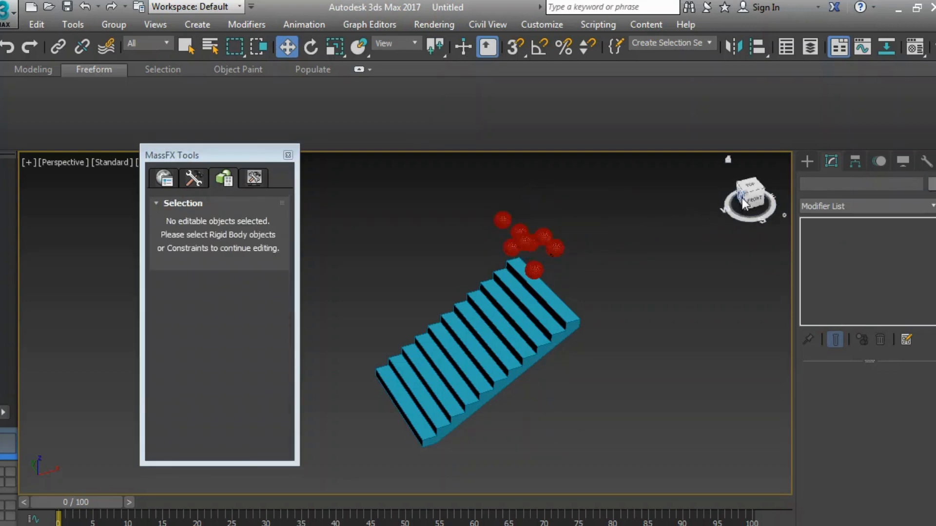
- Play the MassFX simulation with all eight staggered spheres and reset it to the start
mouse_move(742, 198)
mouse_down()
mouse_move(749, 188)
mouse_move(735, 194)
mouse_move(747, 197)
mouse_up()
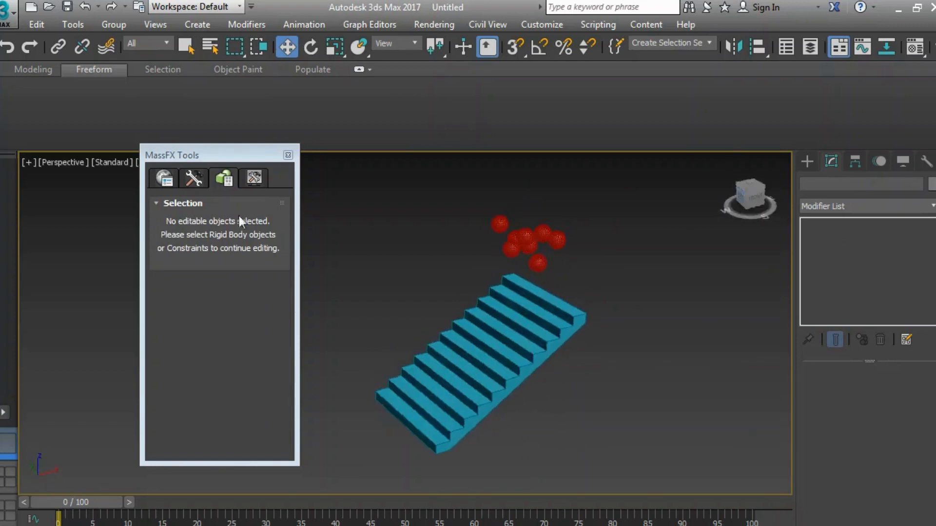
click(197, 180)
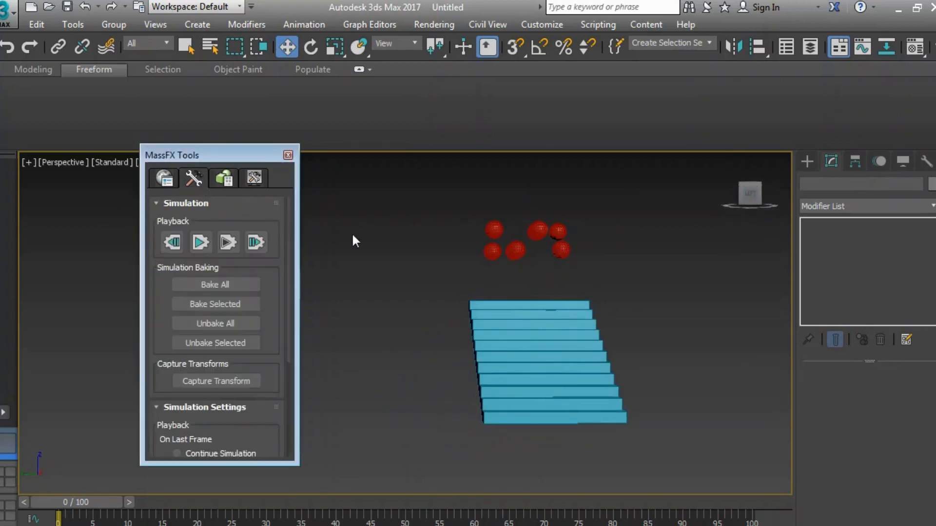
click(757, 198)
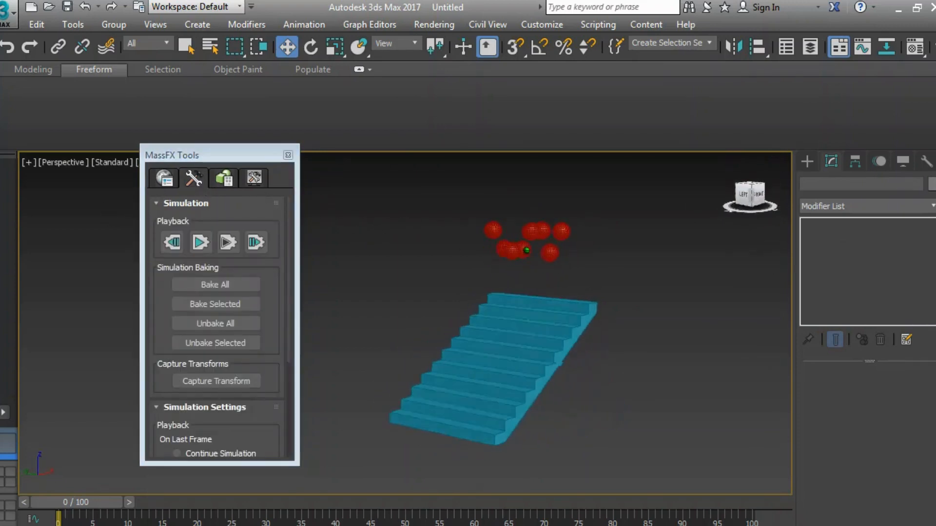
click(200, 242)
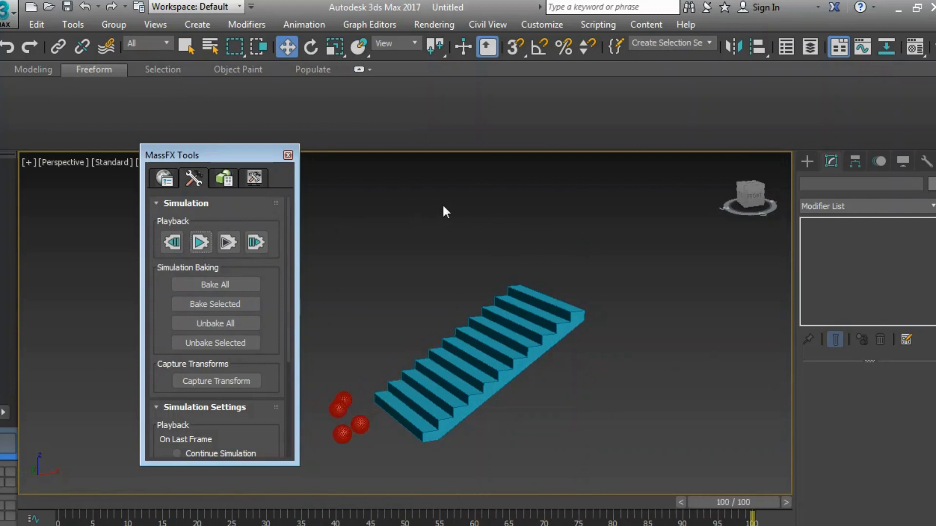
click(172, 243)
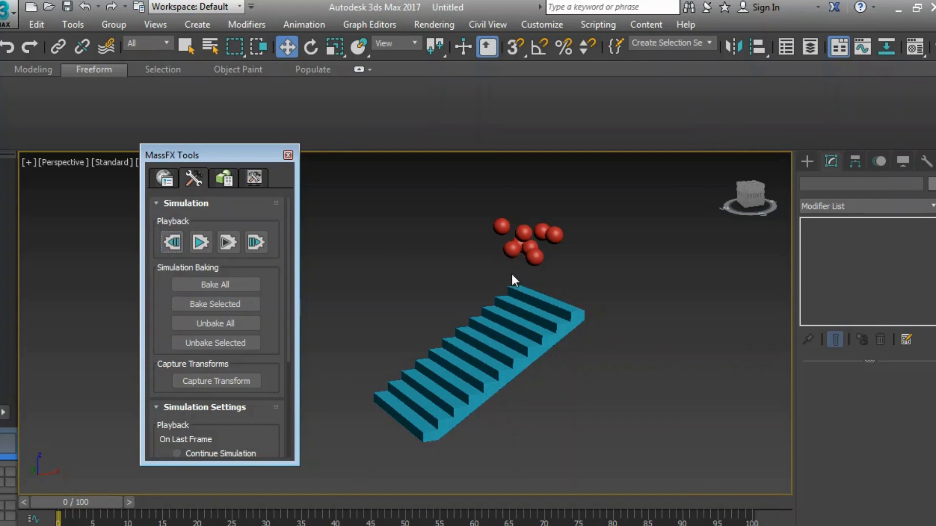
- Play the MassFX simulation from a closer view and follow the eight spheres down the staircase while orbiting around it
scroll(512, 275, up, 2)
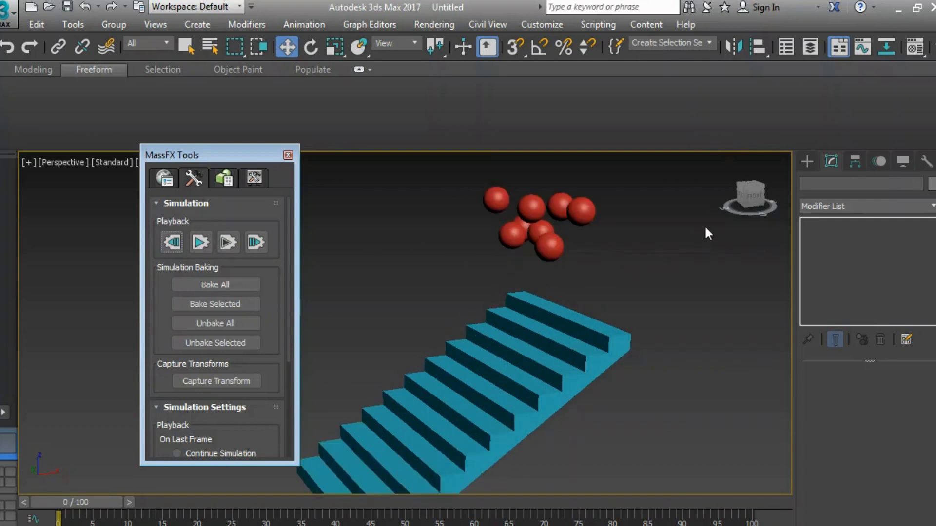
drag(747, 190, 764, 187)
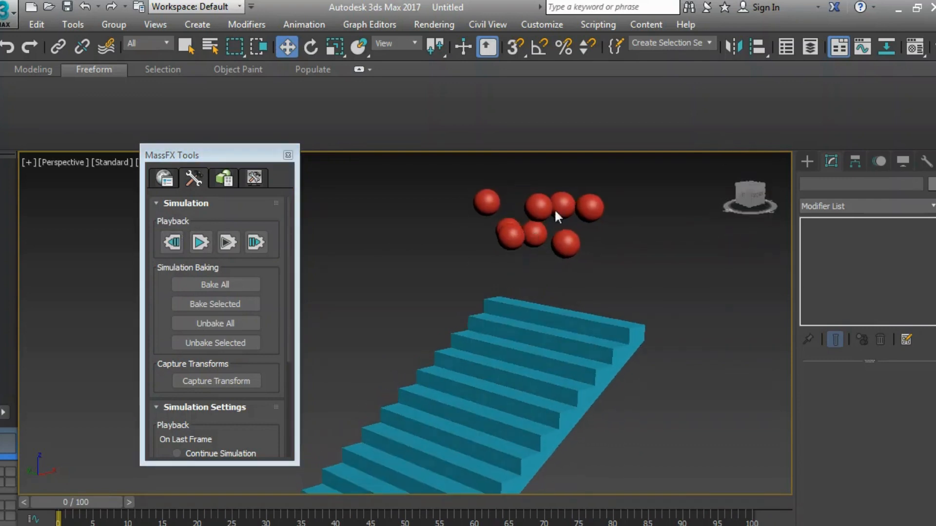
click(206, 247)
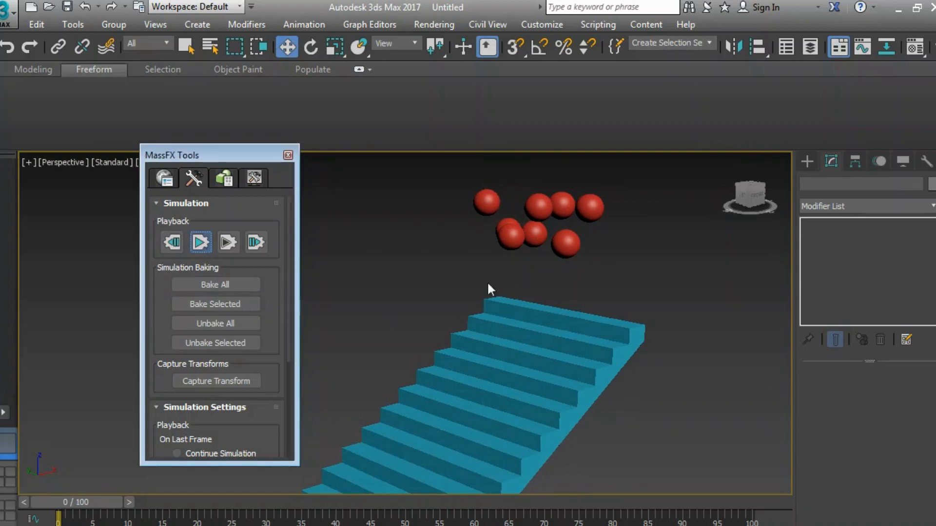
drag(755, 199, 716, 202)
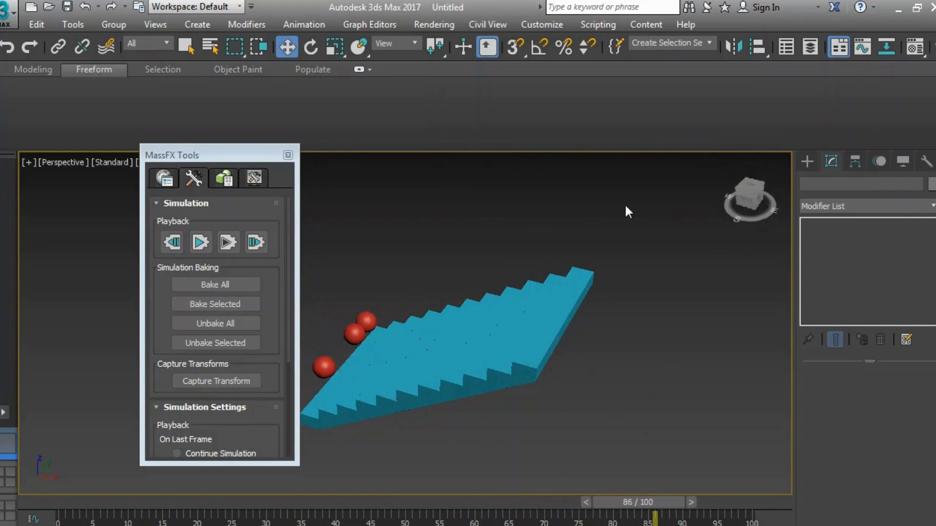
click(747, 200)
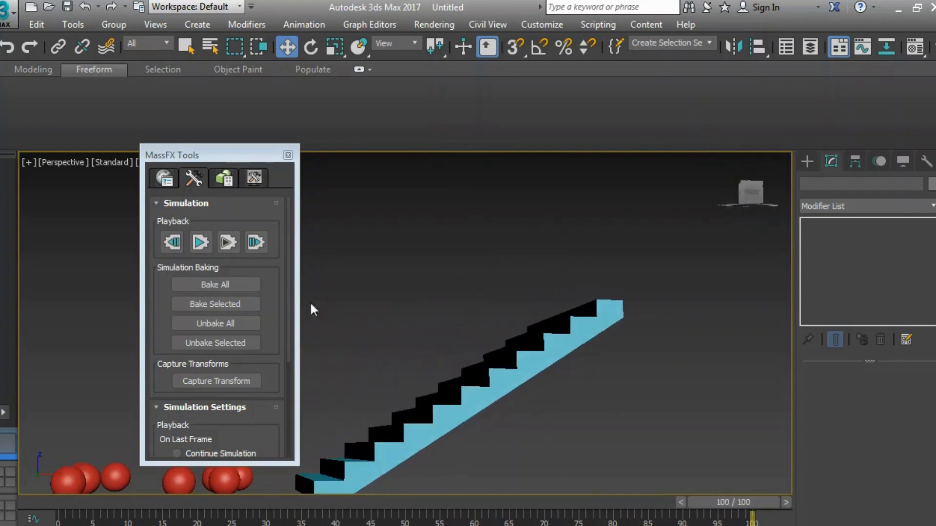
scroll(449, 318, down, 5)
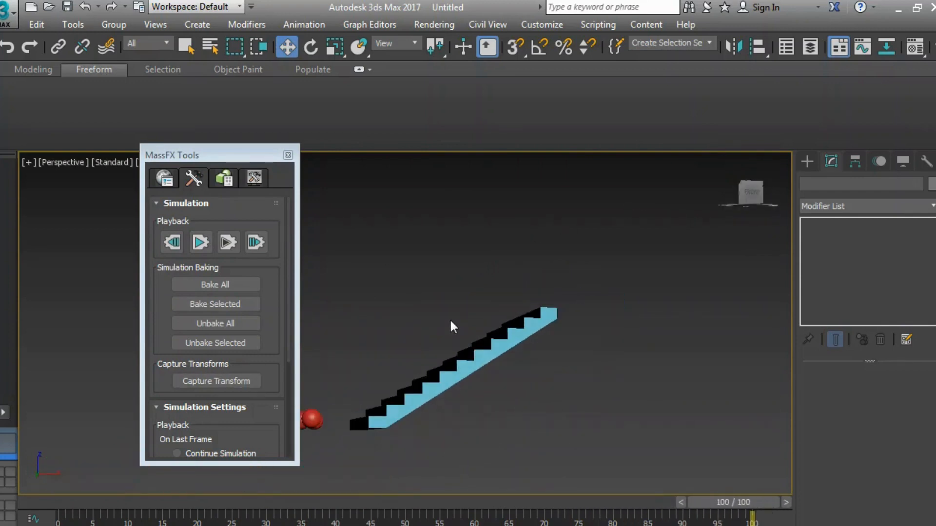
- Reset the simulation to the start and replay it, turning the view during playback to face the stair treads
click(172, 243)
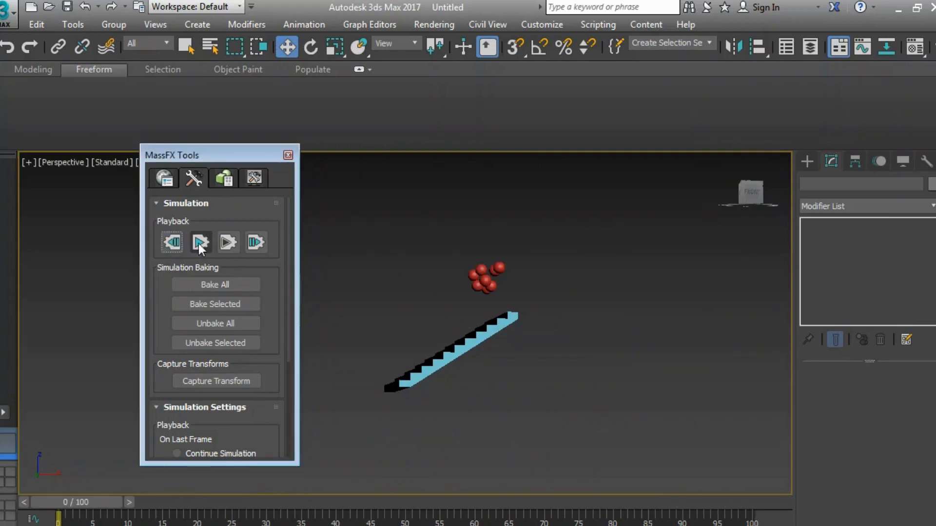
click(199, 242)
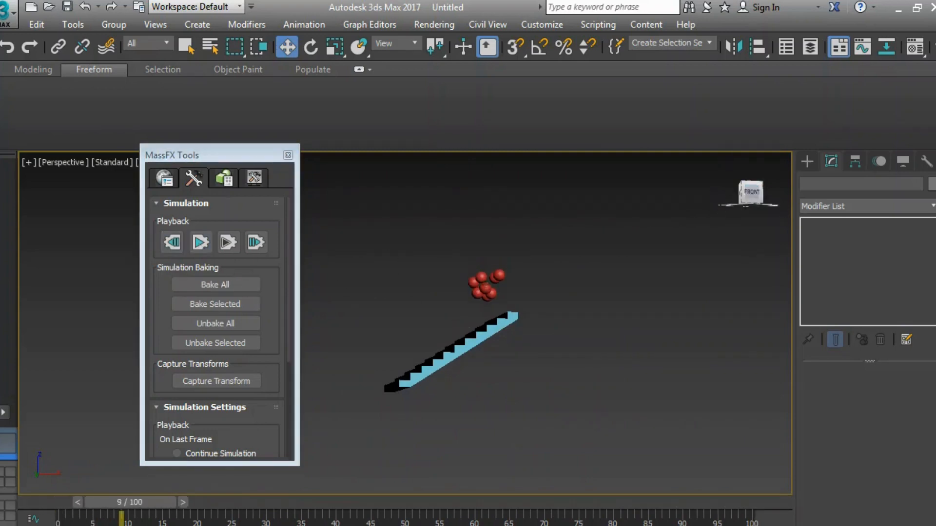
click(747, 195)
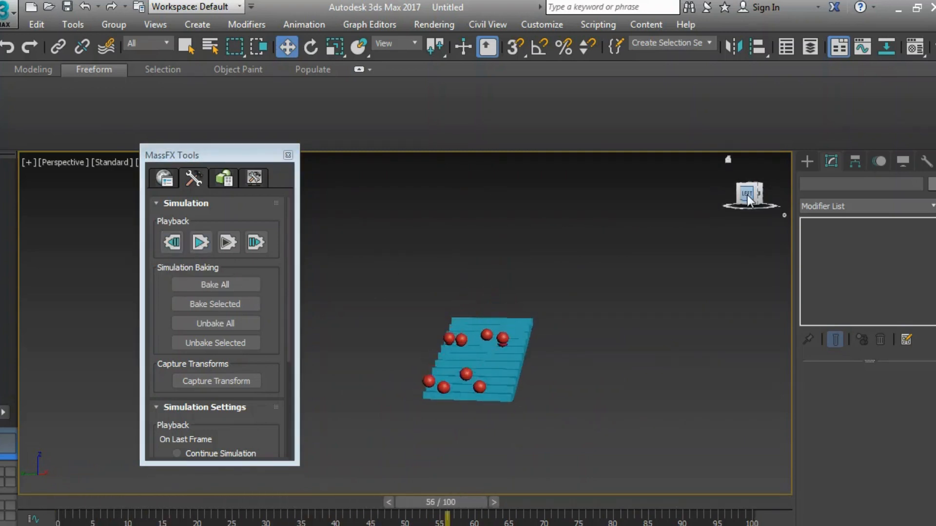